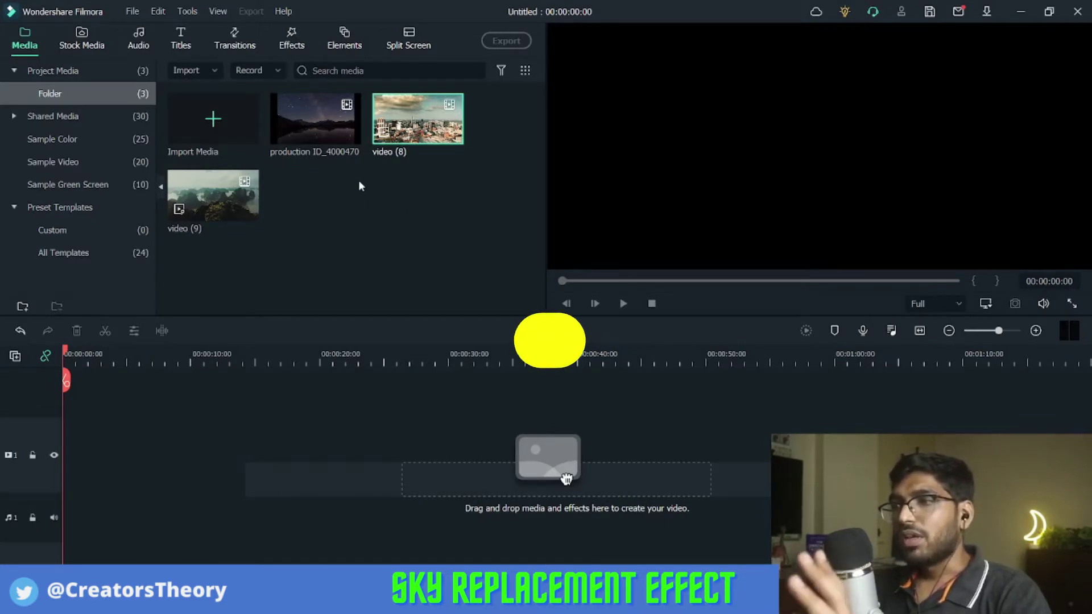
# Step: Drop video (8), video (9) and production ID_4000470 onto track 1 in that order, previewing each
pyautogui.click(369, 213)
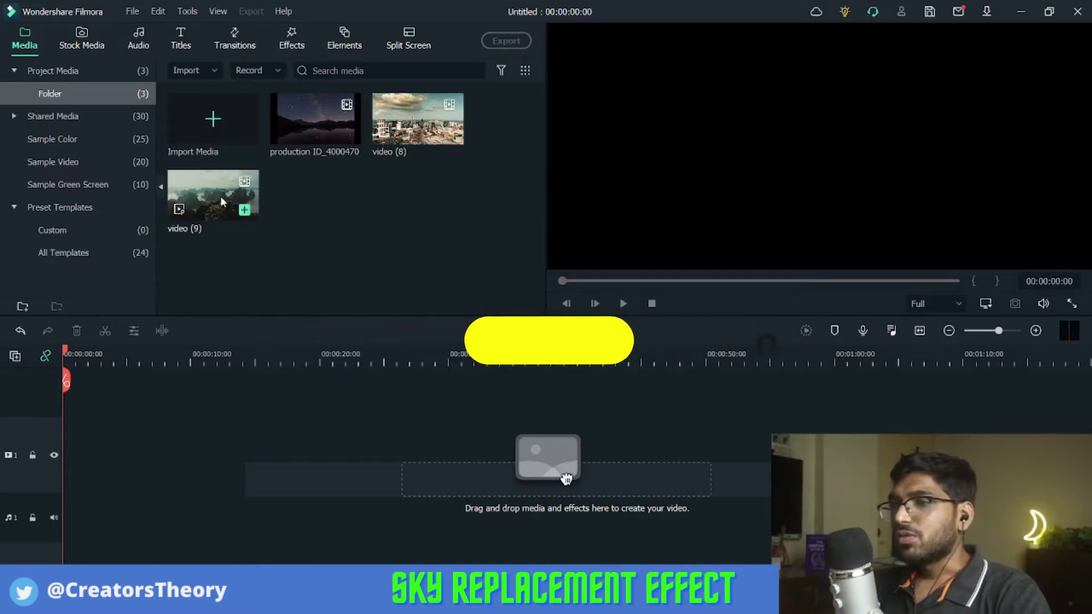
pyautogui.moveTo(429, 143); pyautogui.dragTo(369, 255)
pyautogui.moveTo(566, 479); pyautogui.dragTo(66, 444)
pyautogui.moveTo(209, 194); pyautogui.dragTo(298, 454)
pyautogui.moveTo(298, 357); pyautogui.dragTo(112, 371)
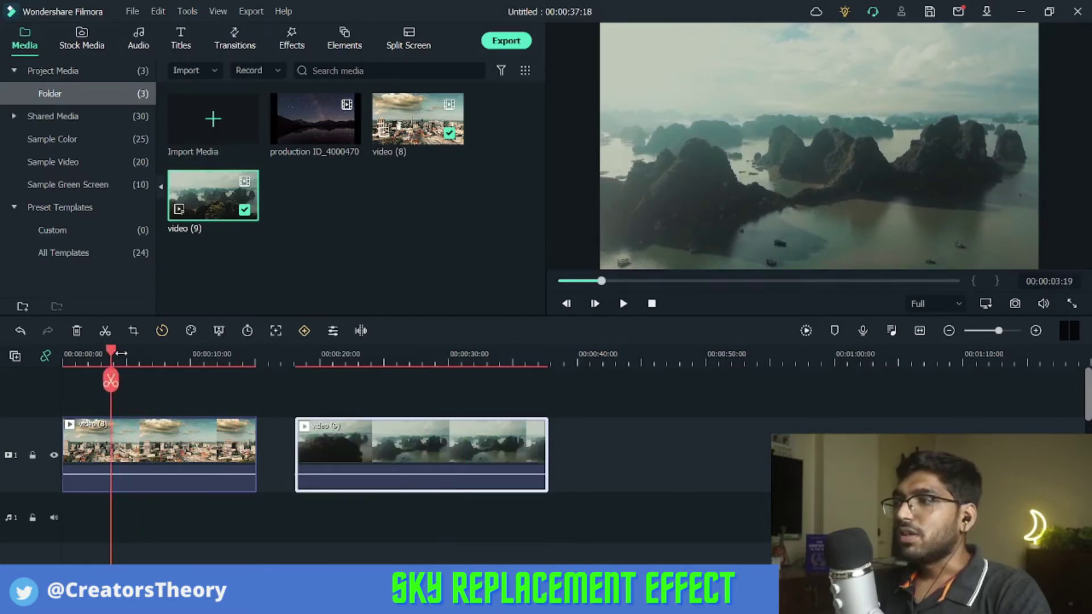
pyautogui.moveTo(120, 353)
pyautogui.mouseDown()
pyautogui.moveTo(171, 354)
pyautogui.moveTo(91, 353)
pyautogui.moveTo(120, 353)
pyautogui.mouseUp()
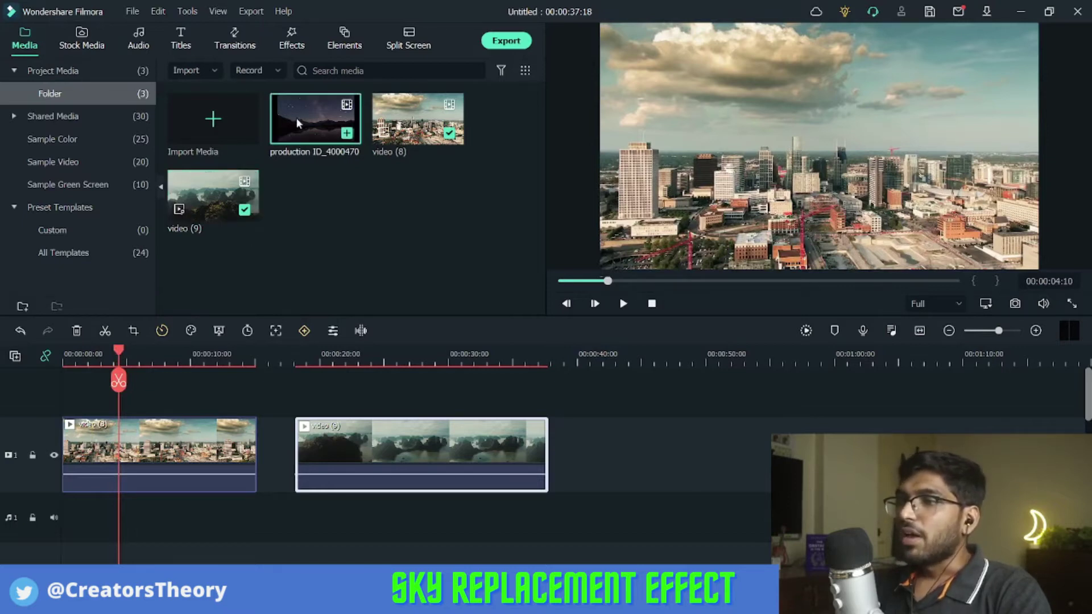
pyautogui.moveTo(498, 375); pyautogui.dragTo(581, 428)
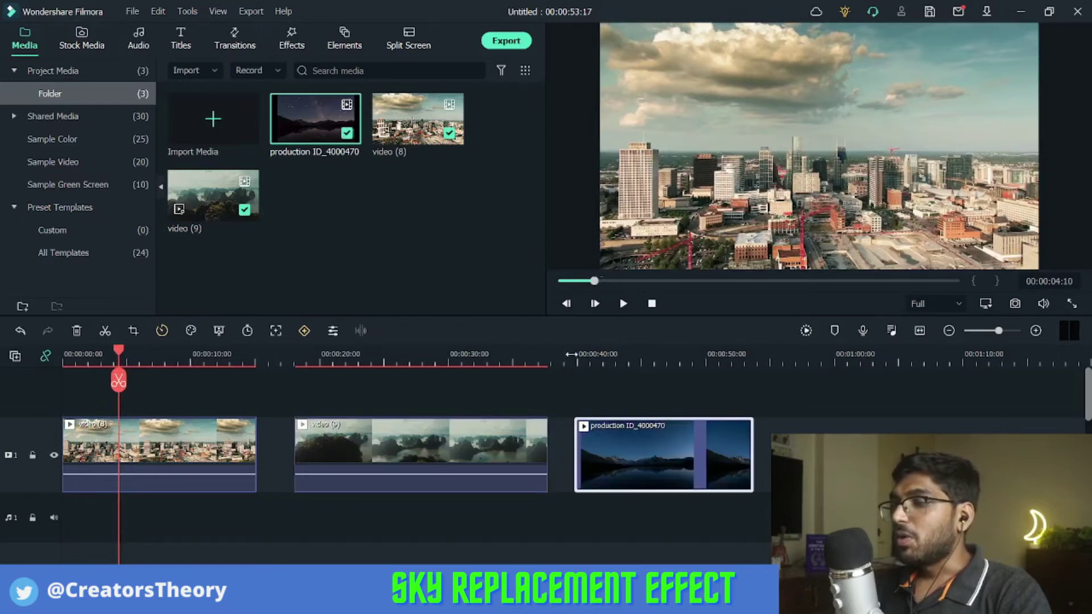
pyautogui.moveTo(575, 357); pyautogui.dragTo(373, 376)
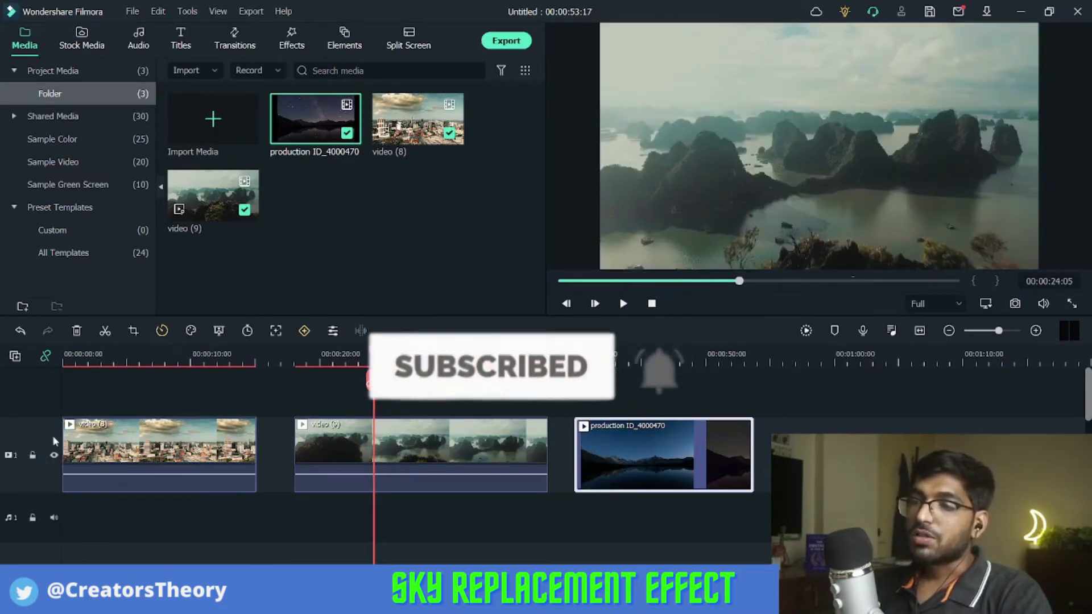
# Step: Lift video (8) and video (9) onto track 2 and slide production ID_4000470 to 0:00 on track 1
pyautogui.moveTo(90, 444); pyautogui.dragTo(117, 402)
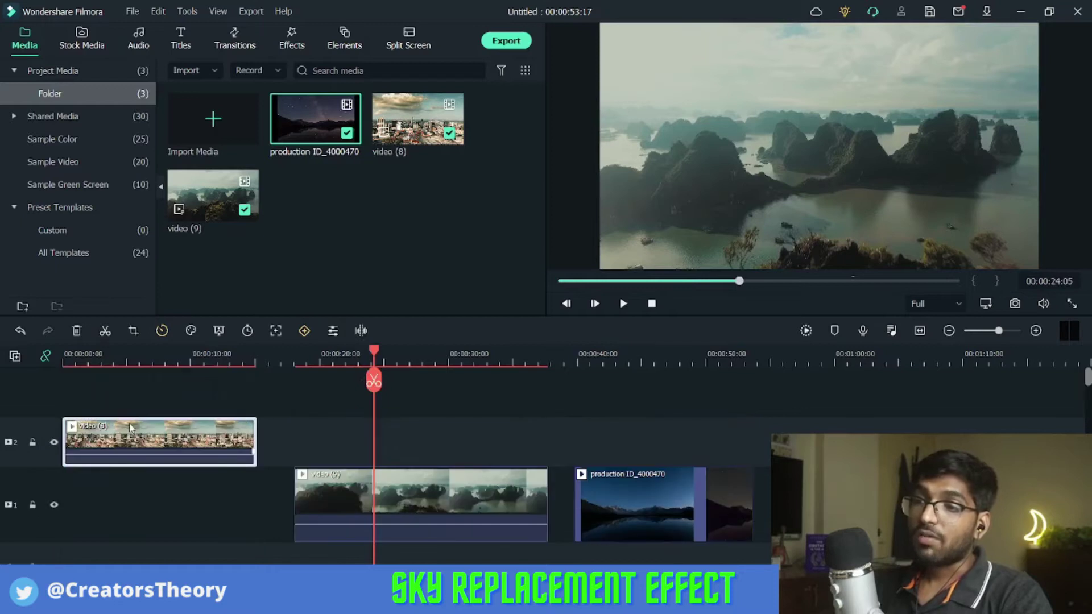
pyautogui.moveTo(316, 492); pyautogui.dragTo(319, 442)
pyautogui.moveTo(617, 503); pyautogui.dragTo(68, 482)
pyautogui.click(82, 354)
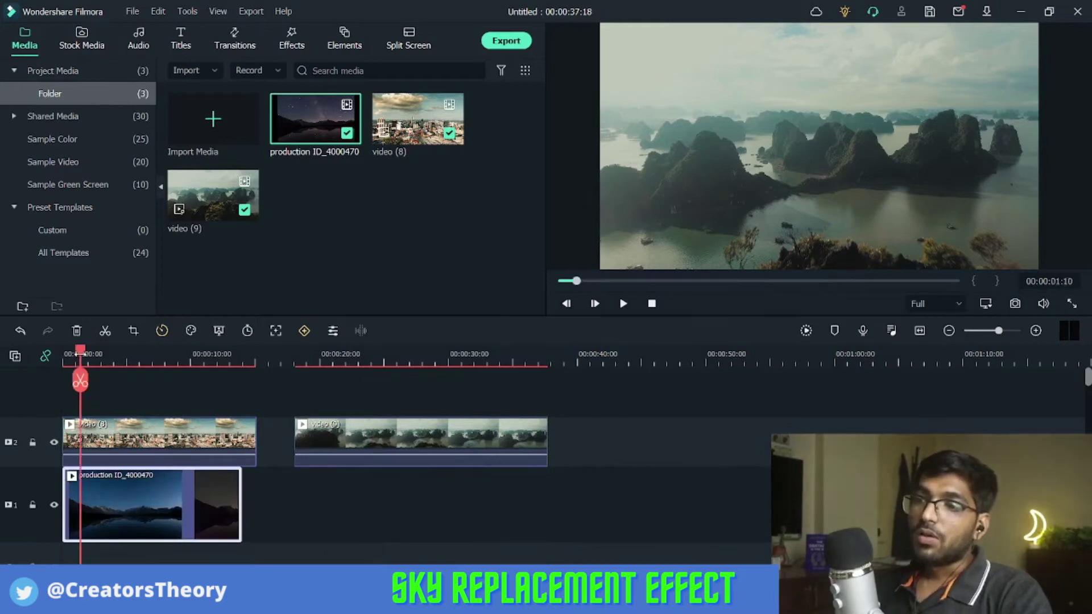
pyautogui.moveTo(81, 355); pyautogui.dragTo(99, 360)
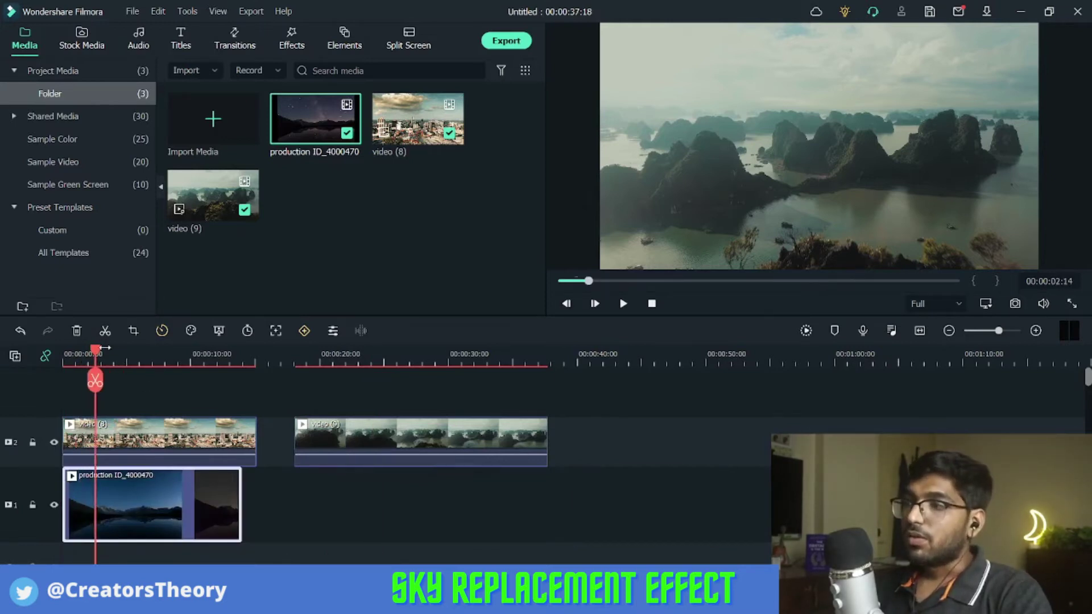
pyautogui.moveTo(99, 359)
pyautogui.mouseDown()
pyautogui.moveTo(123, 359)
pyautogui.moveTo(90, 366)
pyautogui.mouseUp()
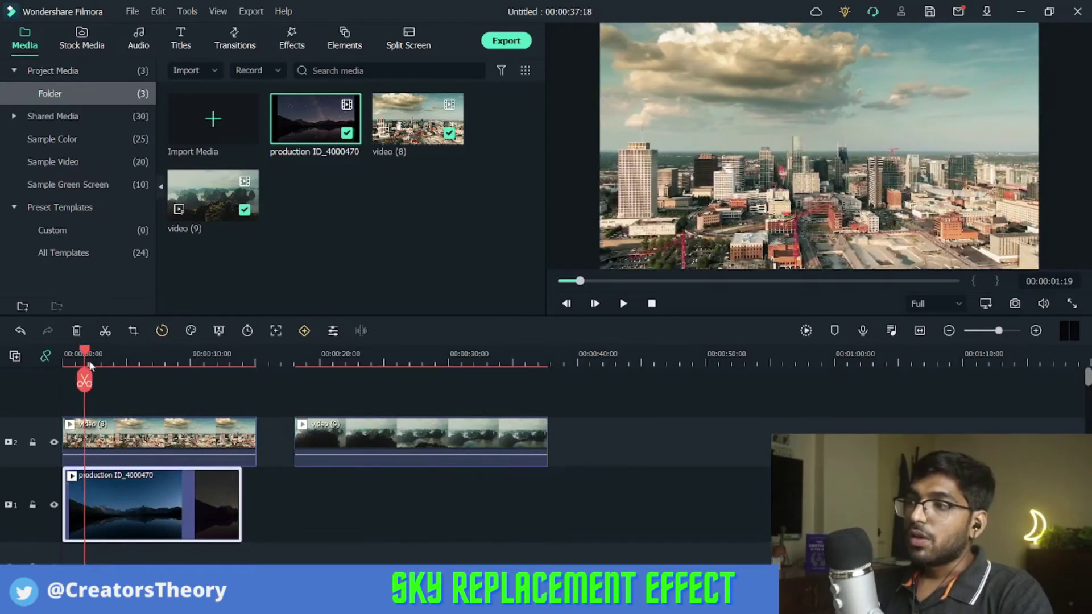
# Step: Apply a Single line mask to the video (8) city clip from its Mask settings
pyautogui.doubleClick(153, 427)
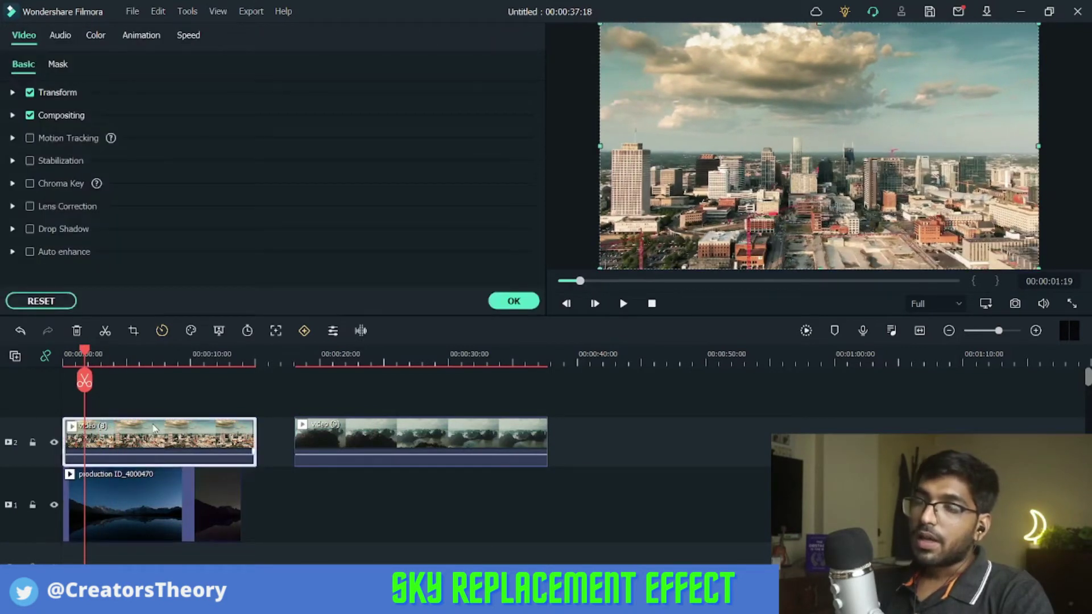
pyautogui.click(58, 65)
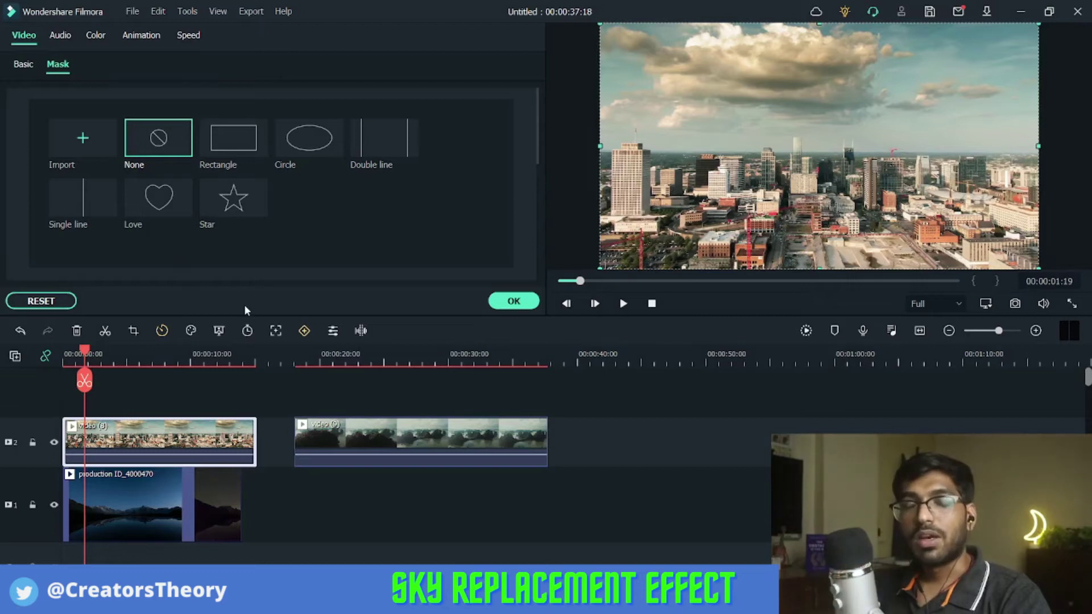
pyautogui.click(87, 200)
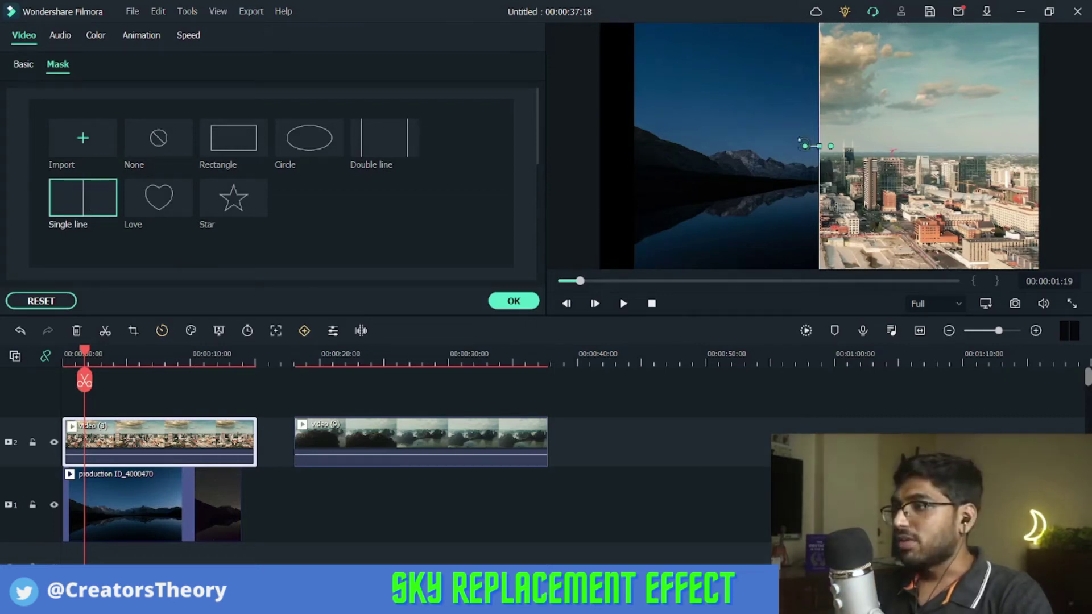
# Step: Rotate the city clip's mask line to 90° and lower it onto the skyline
pyautogui.moveTo(802, 144); pyautogui.dragTo(814, 116)
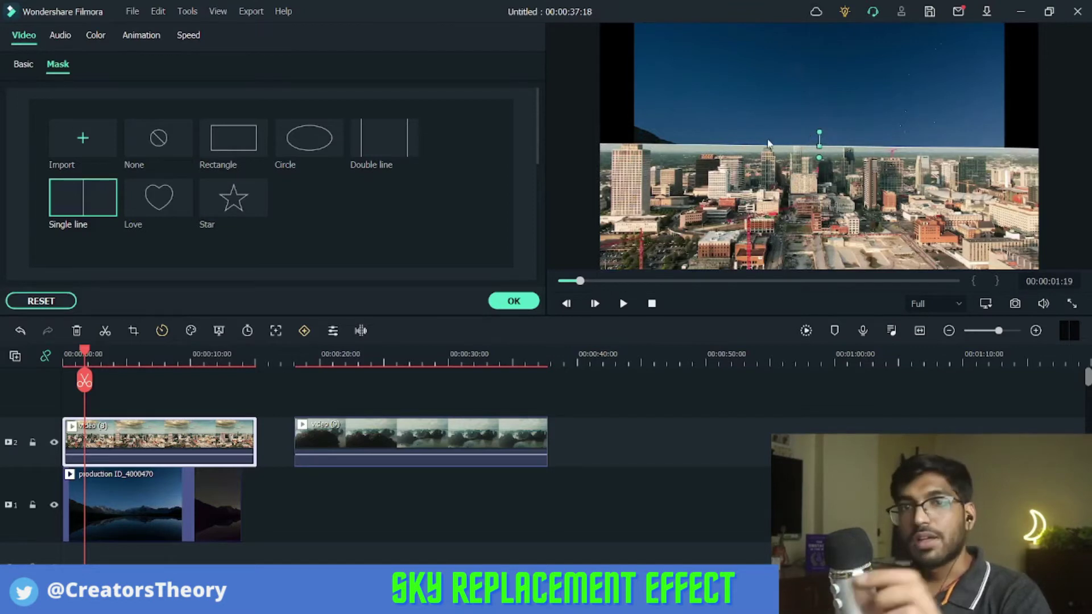
pyautogui.scroll(-3, 312, 233)
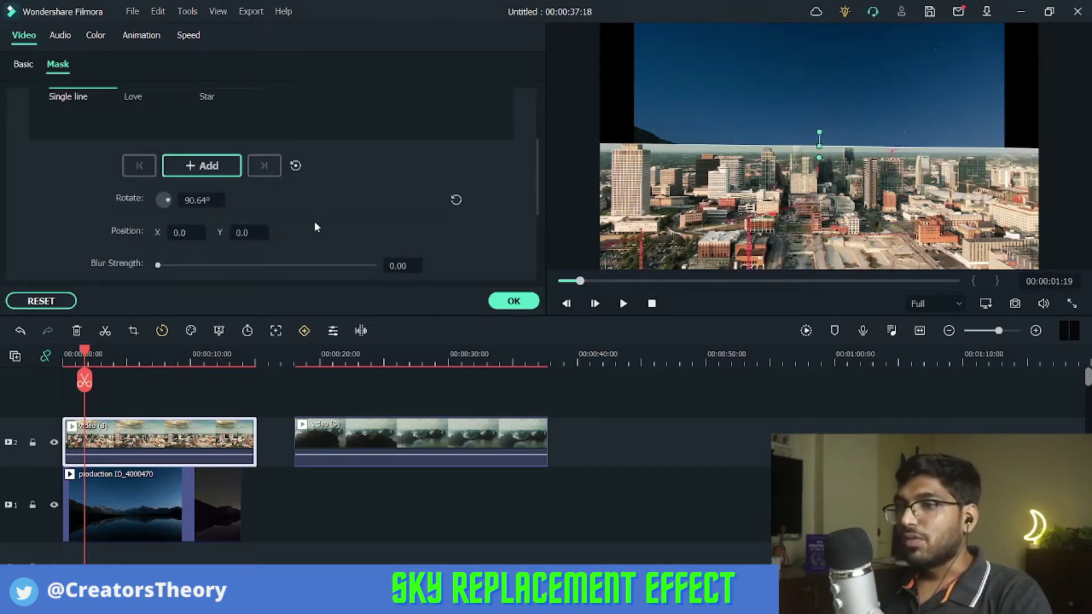
pyautogui.scroll(-1, 315, 224)
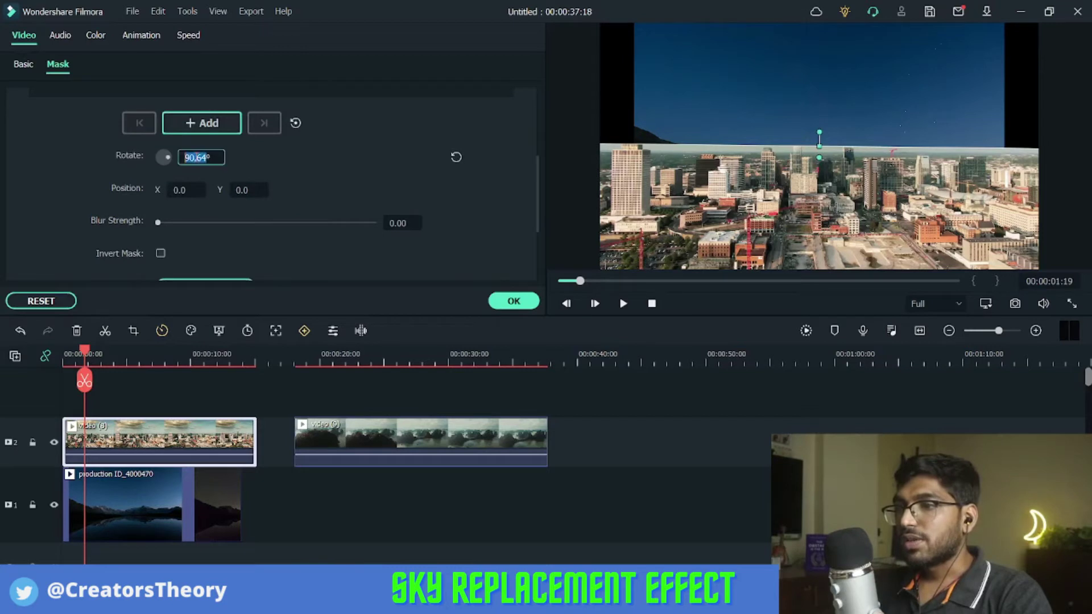
pyautogui.write('90')
pyautogui.press('Return')
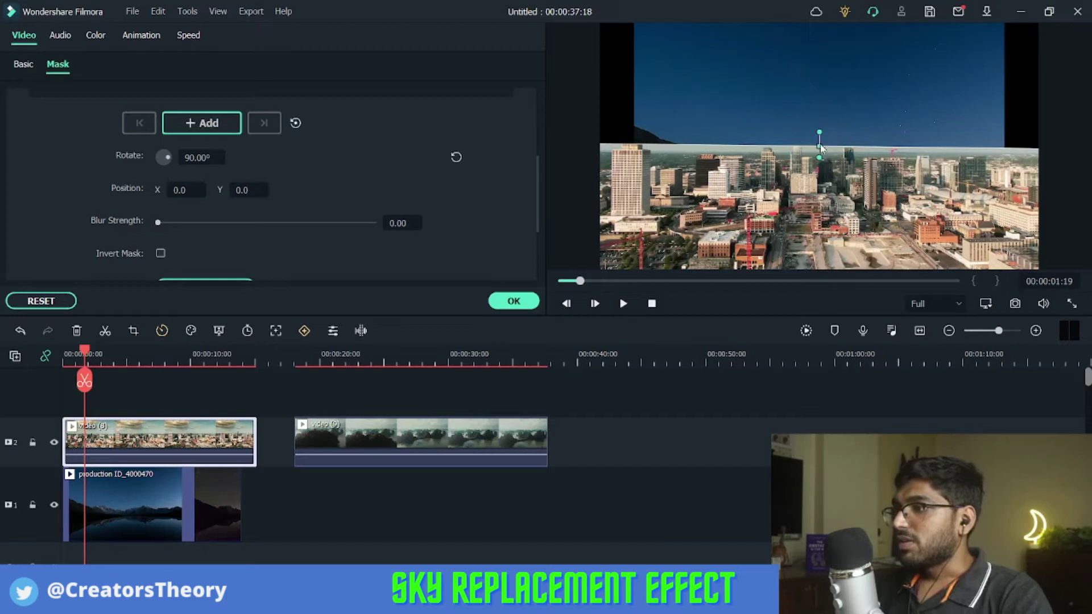
pyautogui.moveTo(819, 146); pyautogui.dragTo(820, 151)
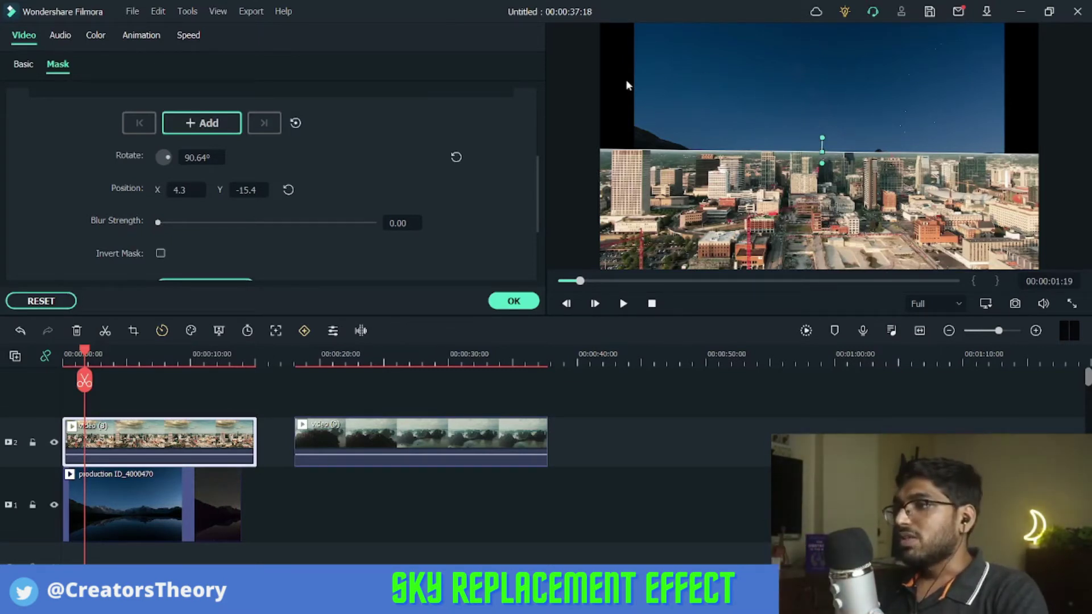
# Step: Scale up production ID_4000470 and move it down so only its starry sky shows above the city
pyautogui.click(683, 80)
pyautogui.click(101, 499)
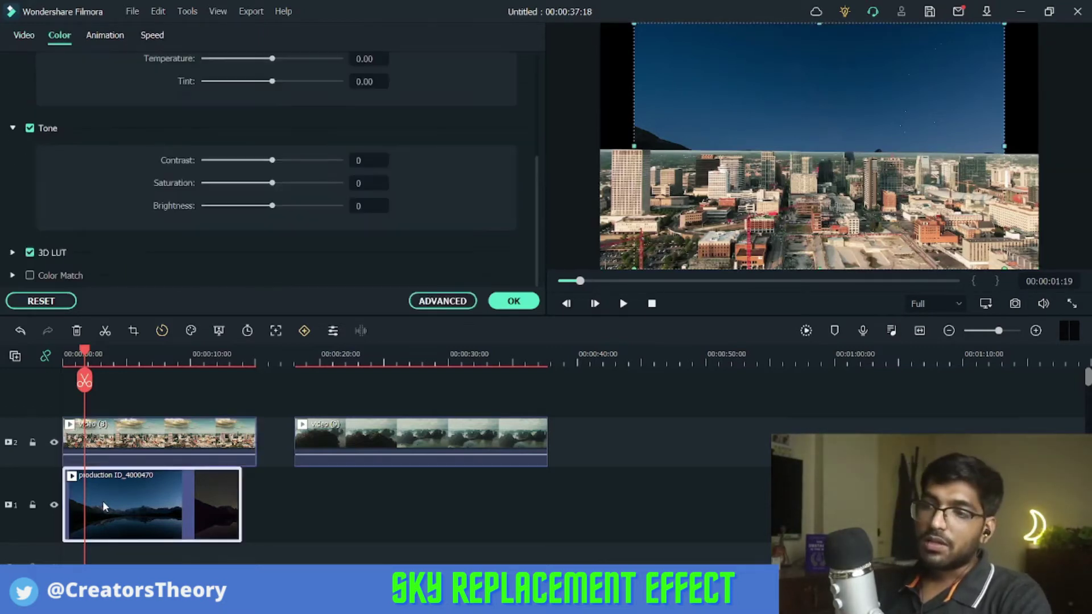
pyautogui.click(747, 76)
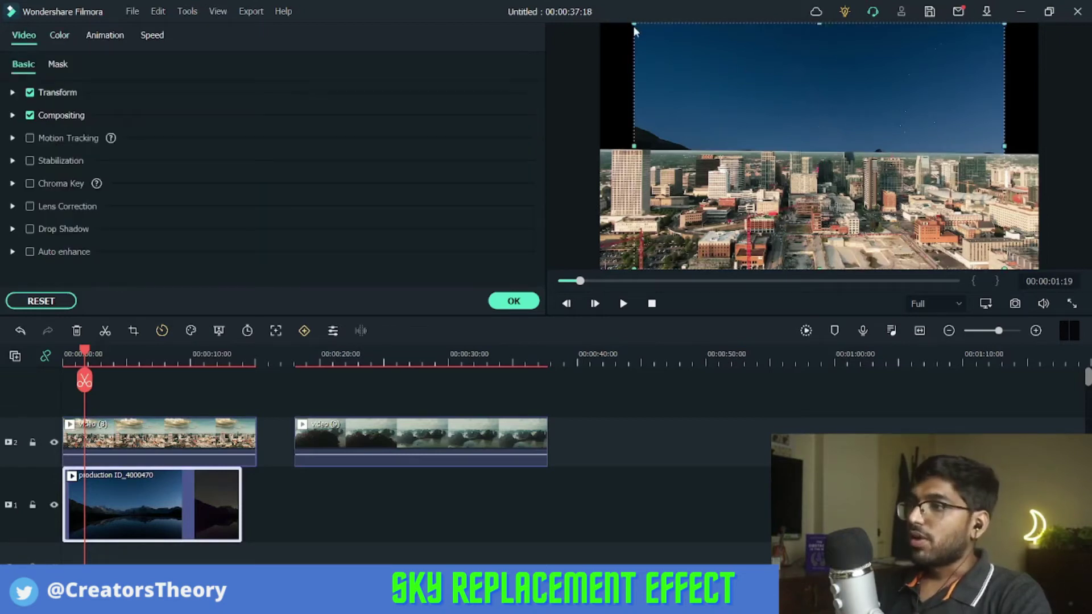
pyautogui.moveTo(633, 23); pyautogui.dragTo(558, 117)
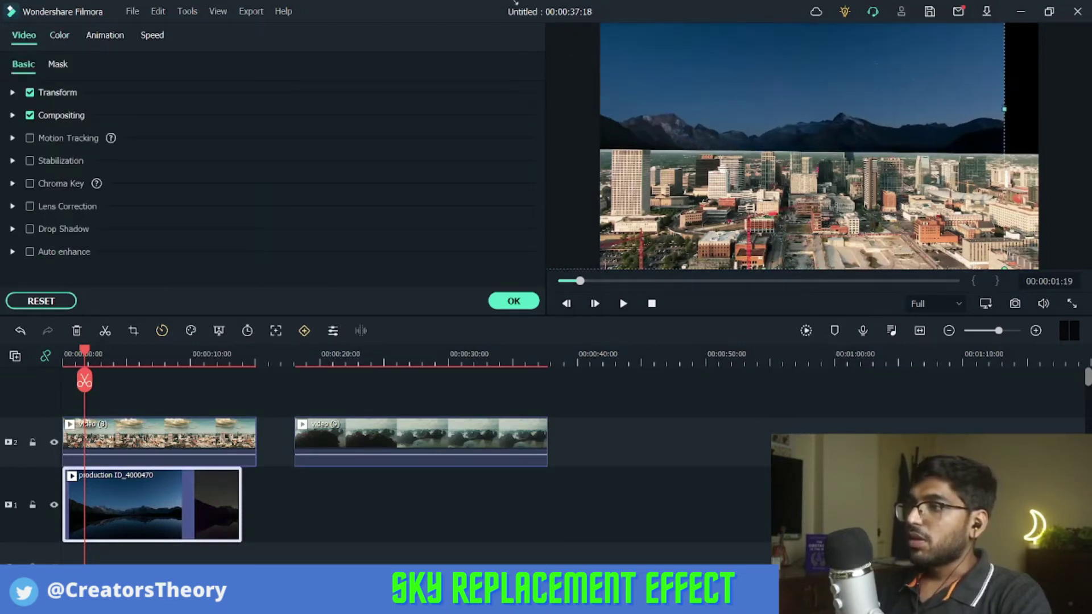
pyautogui.moveTo(831, 123)
pyautogui.mouseDown()
pyautogui.moveTo(843, 129)
pyautogui.moveTo(831, 137)
pyautogui.mouseUp()
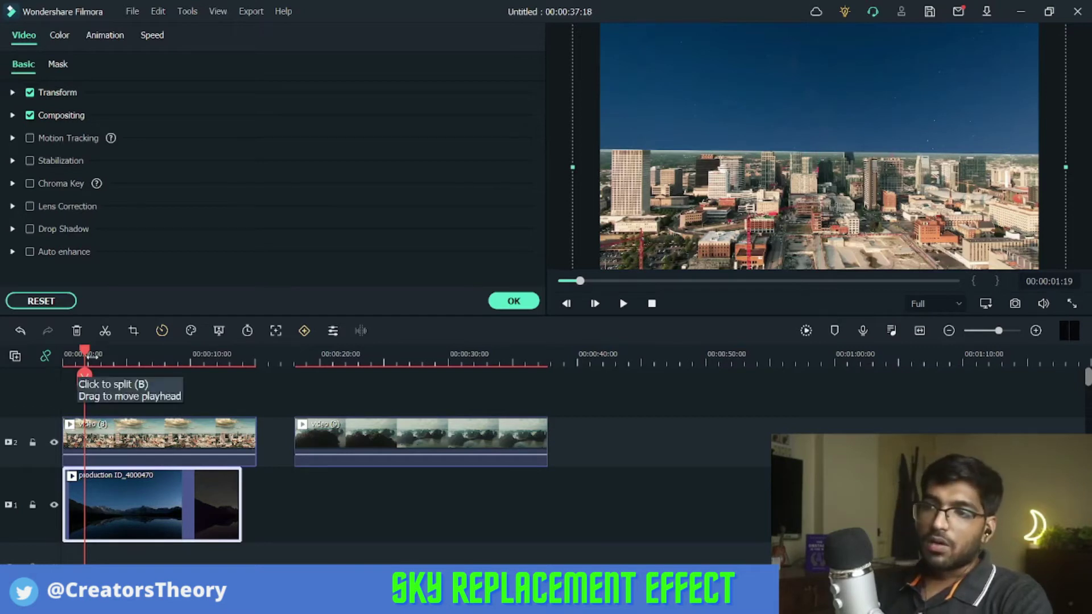
pyautogui.moveTo(86, 351); pyautogui.dragTo(168, 357)
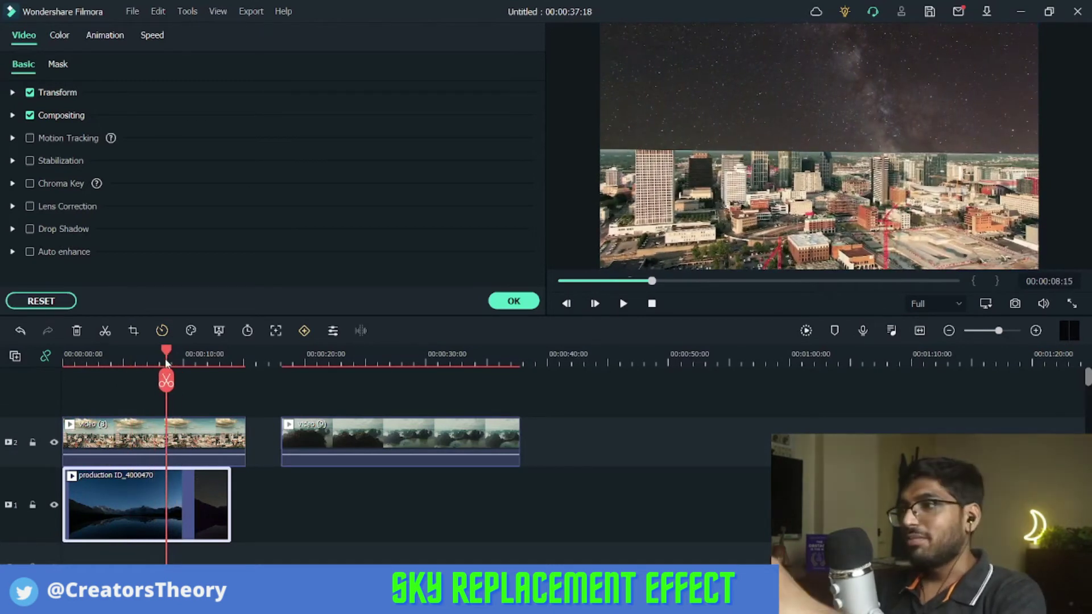
pyautogui.click(111, 439)
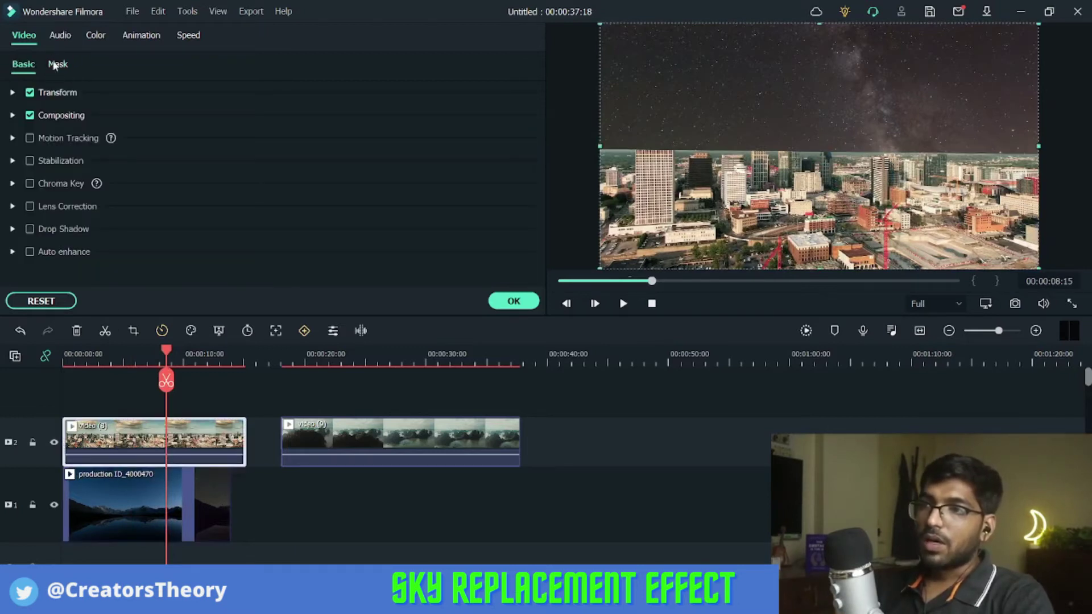
# Step: Set the city mask's blur strength to about 21.38, check the horizon, and confirm with OK
pyautogui.click(56, 64)
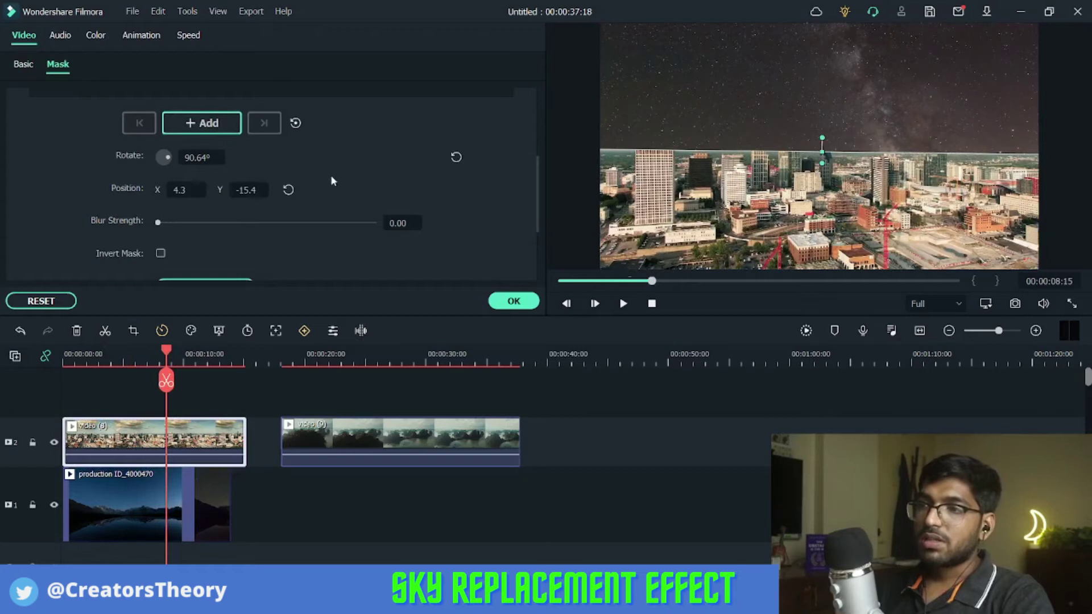
pyautogui.scroll(-1, 341, 182)
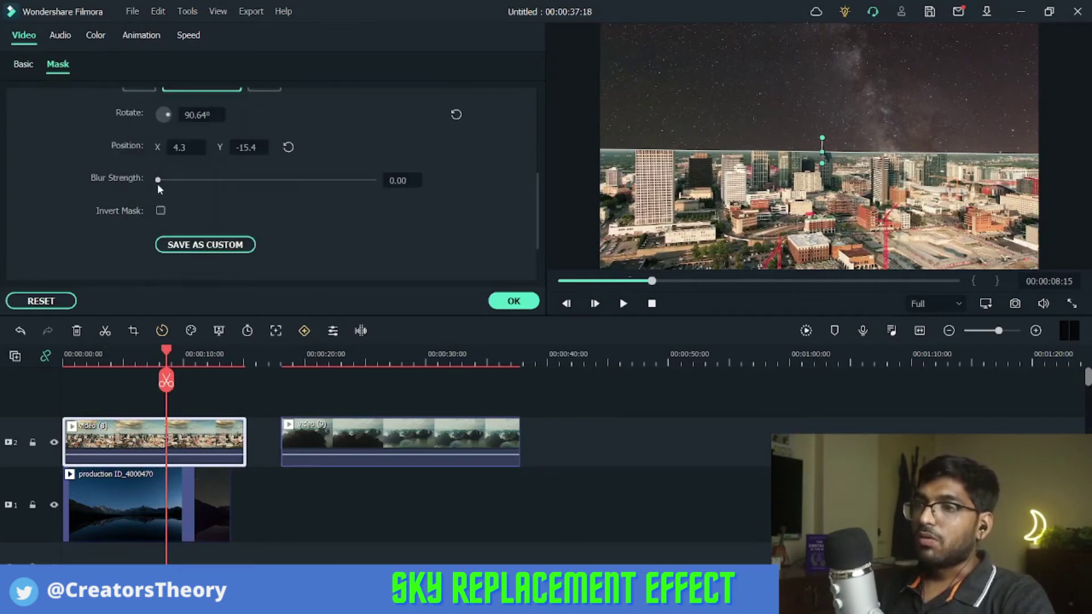
pyautogui.moveTo(158, 181); pyautogui.dragTo(205, 182)
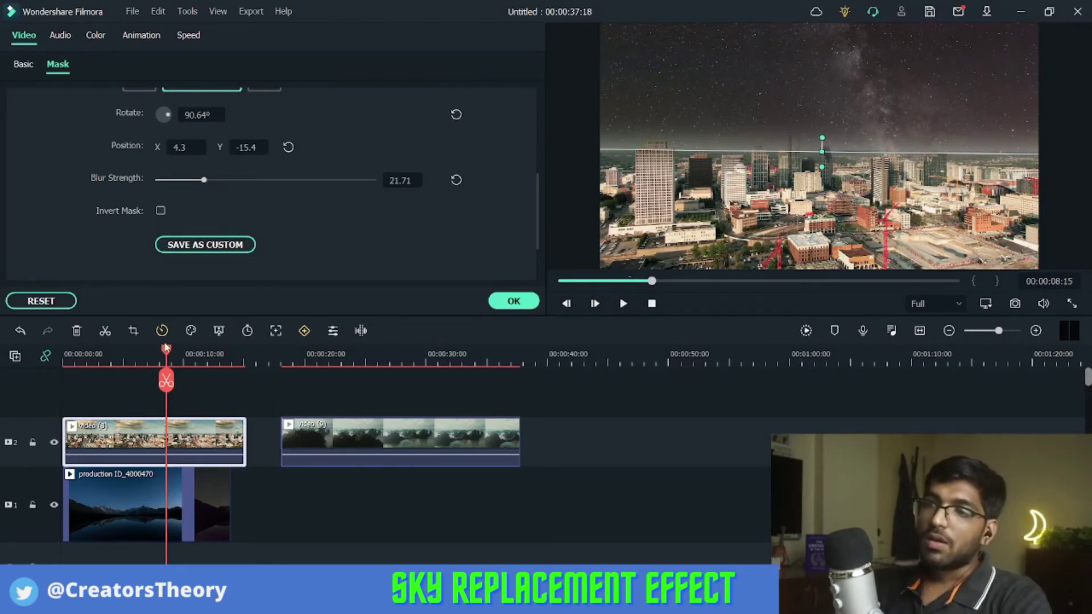
pyautogui.moveTo(165, 350); pyautogui.dragTo(98, 352)
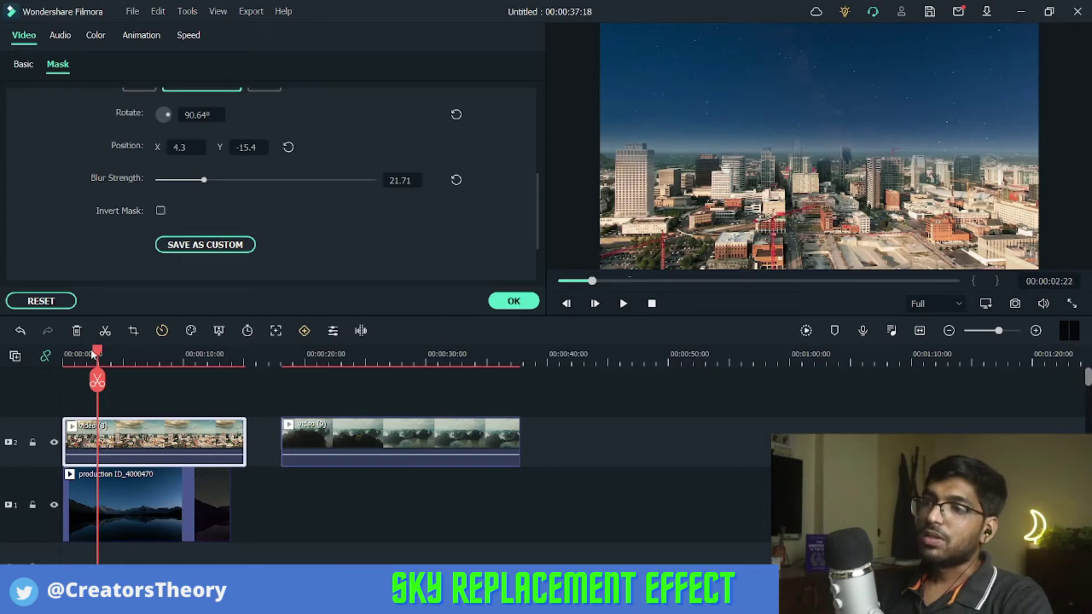
pyautogui.moveTo(92, 355)
pyautogui.mouseDown()
pyautogui.moveTo(77, 354)
pyautogui.moveTo(92, 353)
pyautogui.mouseUp()
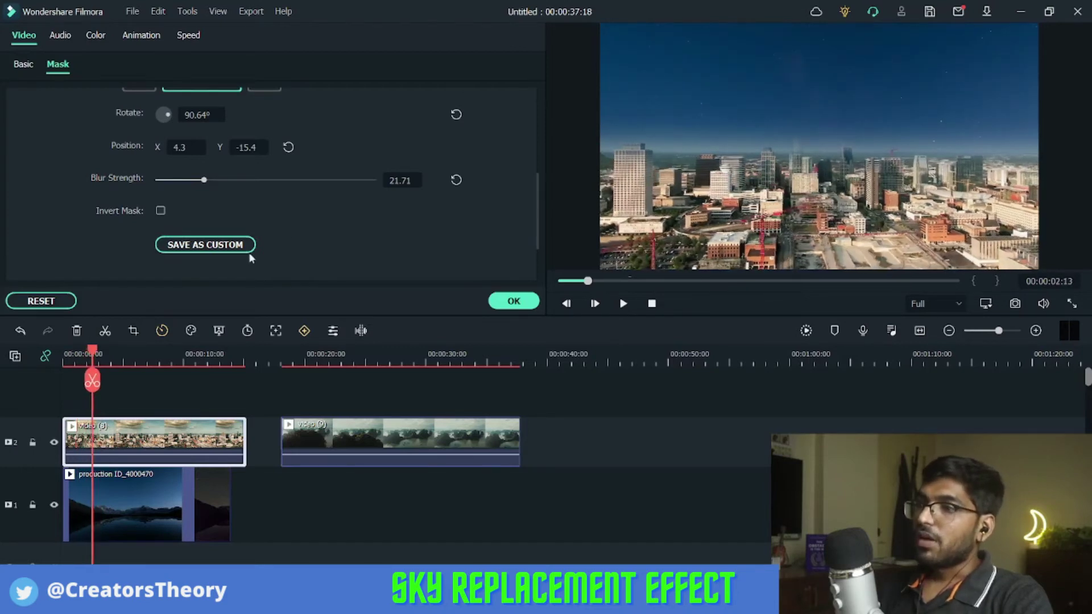
pyautogui.scroll(-1, 315, 202)
pyautogui.scroll(2, 316, 202)
pyautogui.scroll(-1, 294, 227)
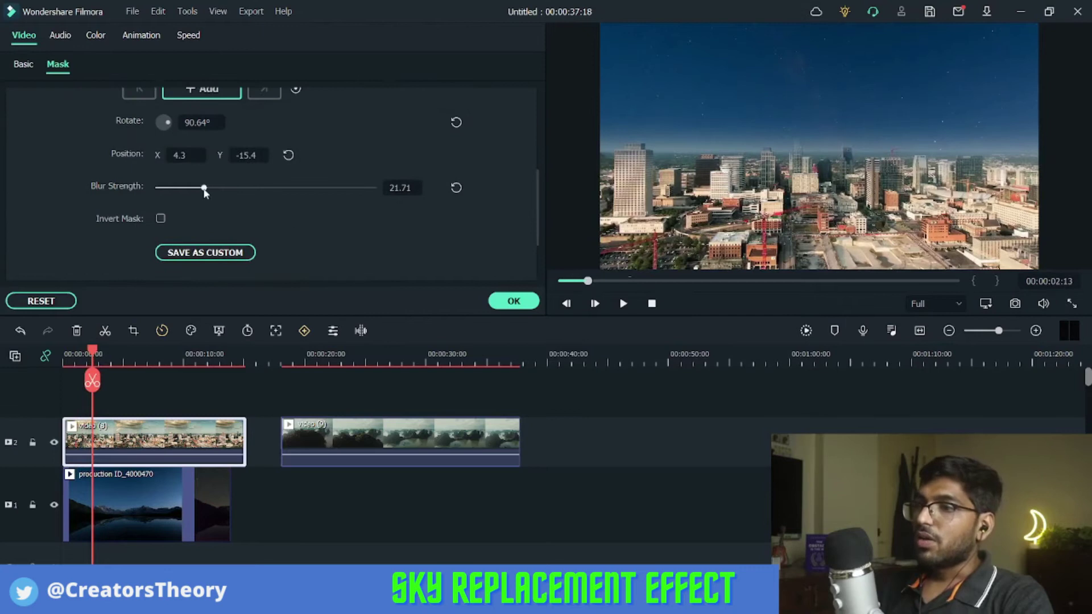
pyautogui.moveTo(205, 191); pyautogui.dragTo(226, 194)
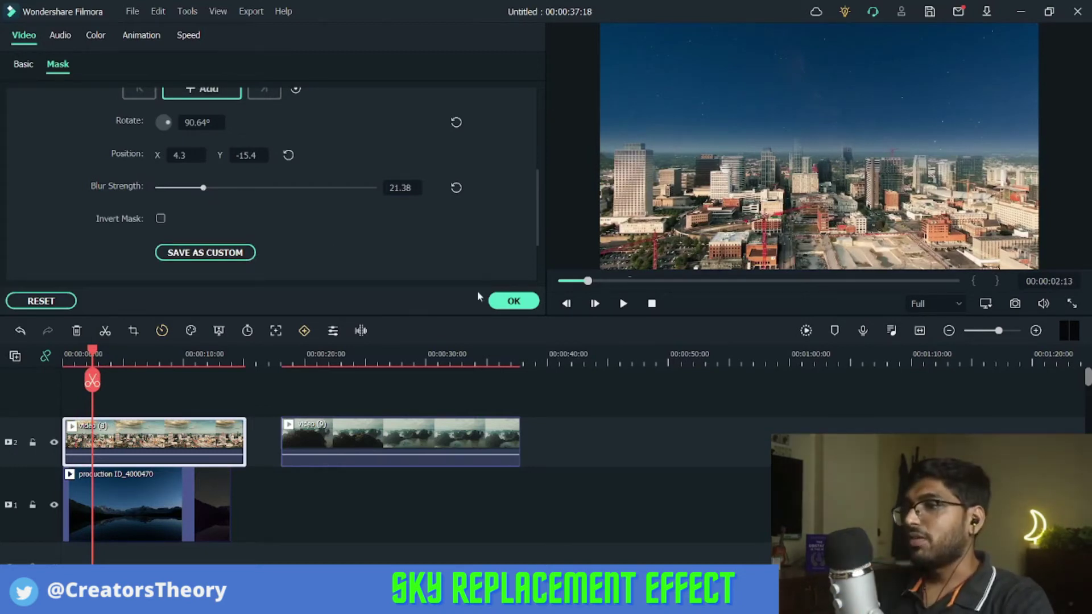
pyautogui.click(500, 302)
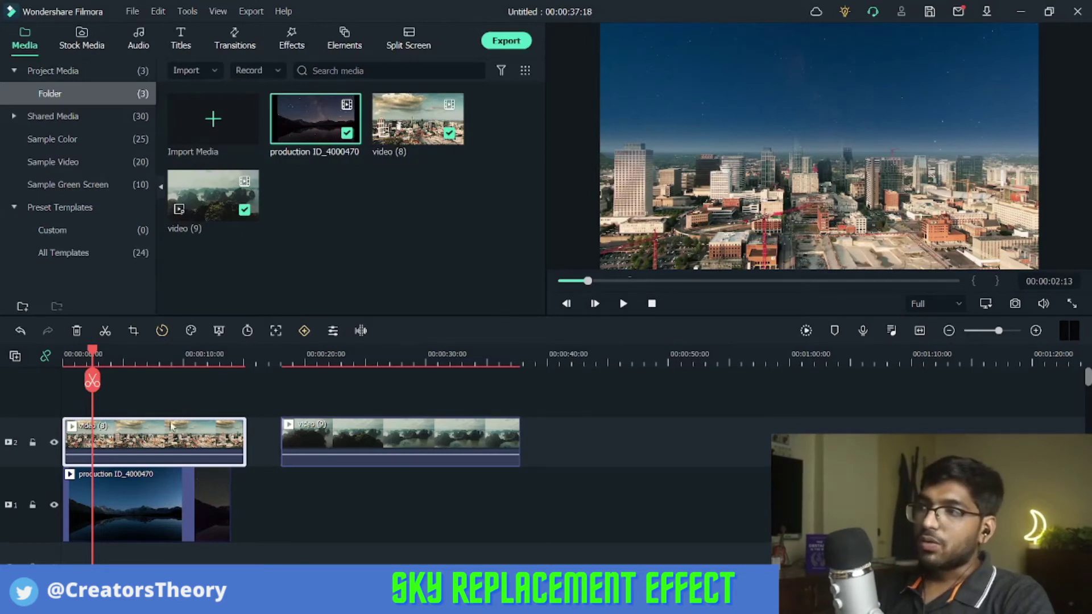
# Step: Cool the city clip by lowering its colour Temperature to about -90
pyautogui.doubleClick(142, 442)
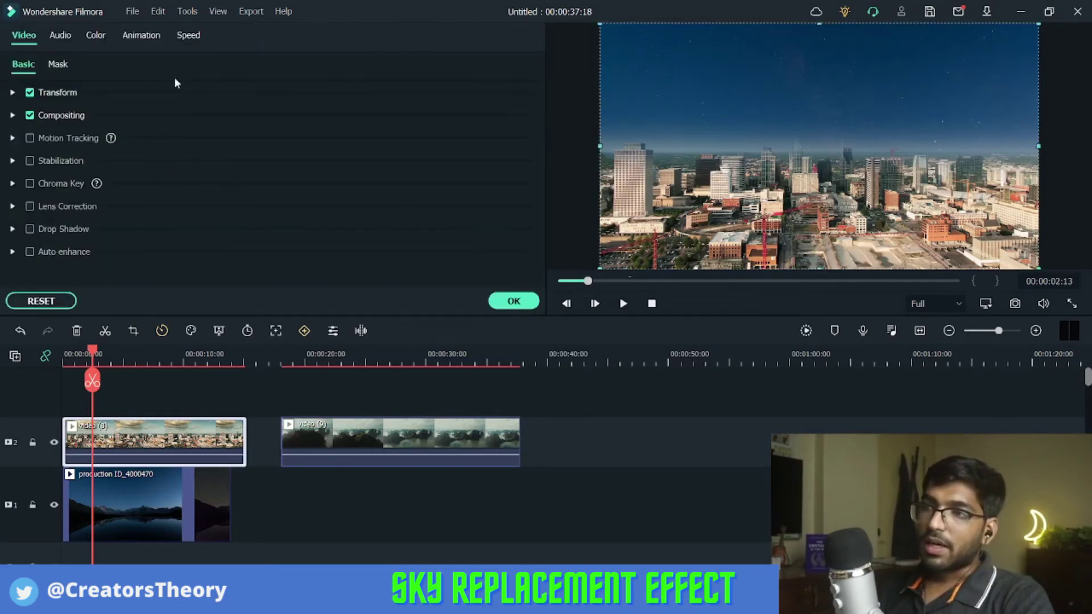
pyautogui.click(102, 35)
pyautogui.scroll(-5, 170, 190)
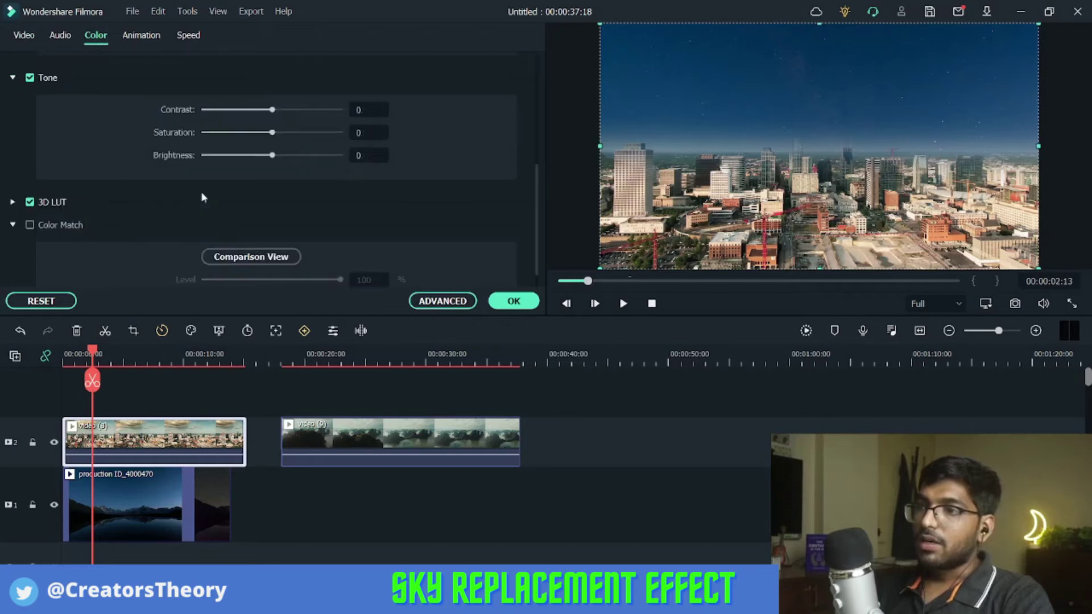
pyautogui.scroll(5, 203, 184)
pyautogui.scroll(-5, 239, 159)
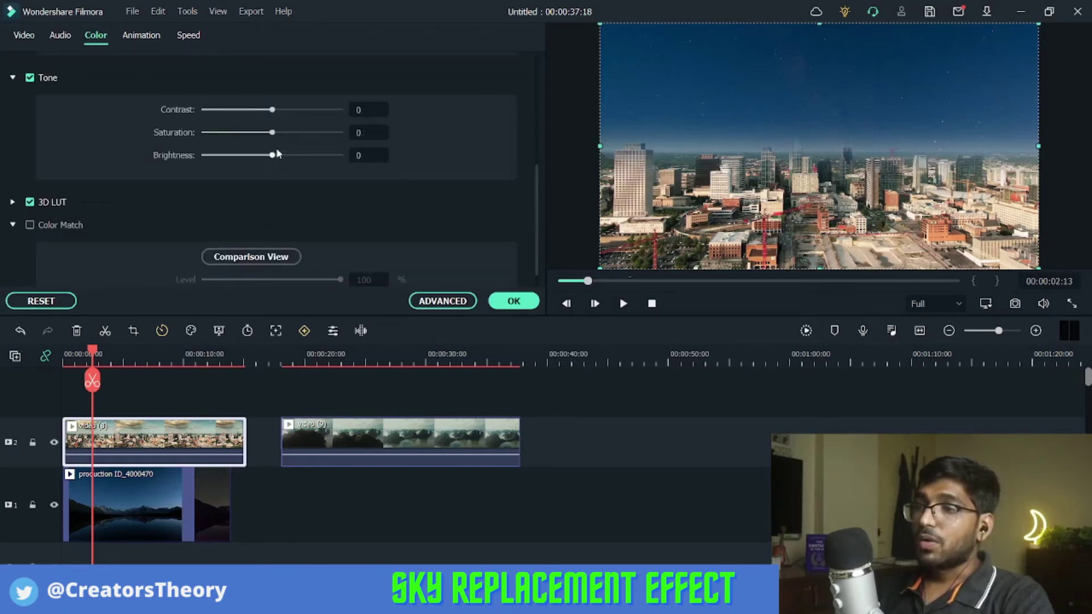
pyautogui.scroll(5, 291, 145)
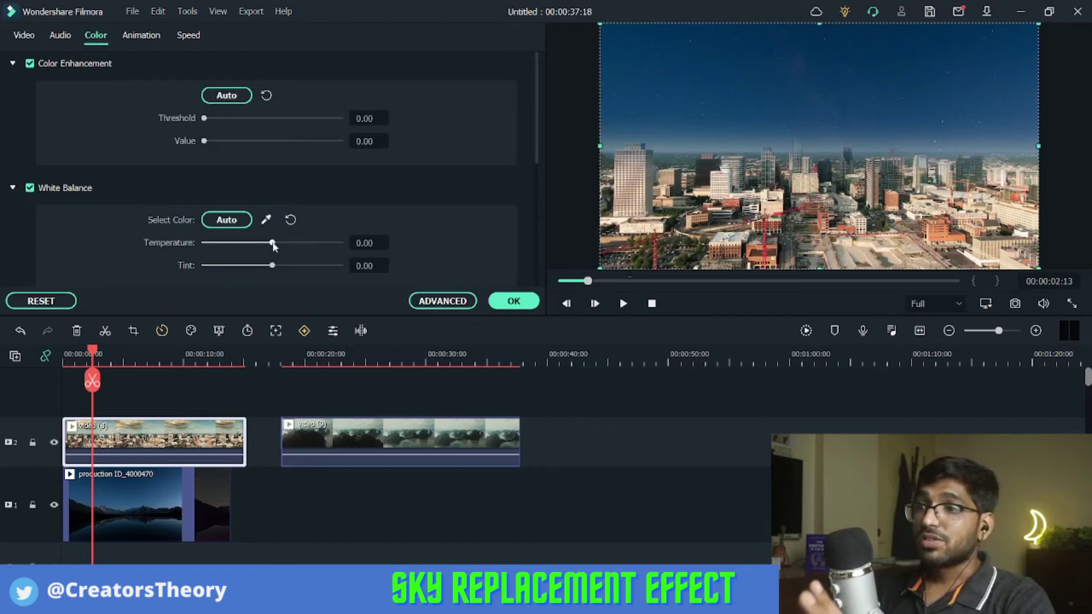
pyautogui.moveTo(272, 243); pyautogui.dragTo(224, 243)
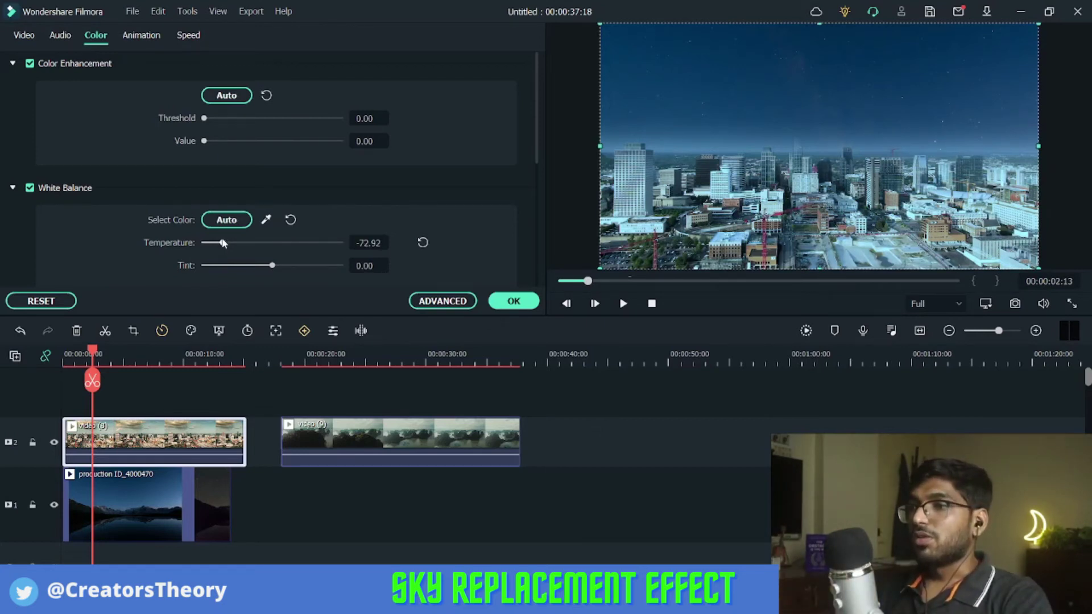
pyautogui.moveTo(222, 243)
pyautogui.mouseDown()
pyautogui.moveTo(189, 241)
pyautogui.moveTo(210, 249)
pyautogui.mouseUp()
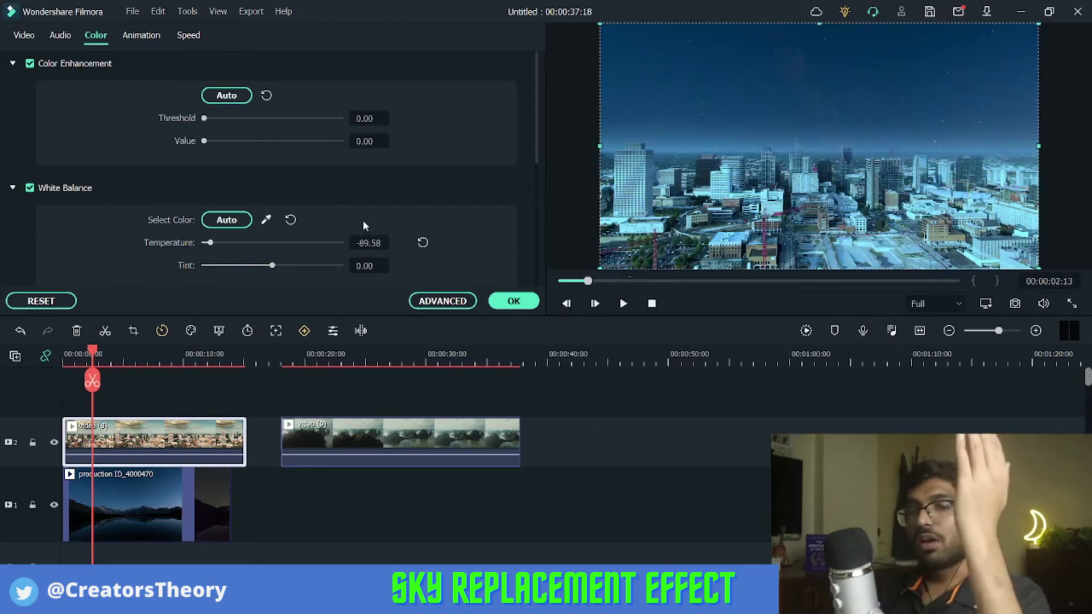
# Step: Lower the city clip's Brightness to -65
pyautogui.scroll(-5, 272, 263)
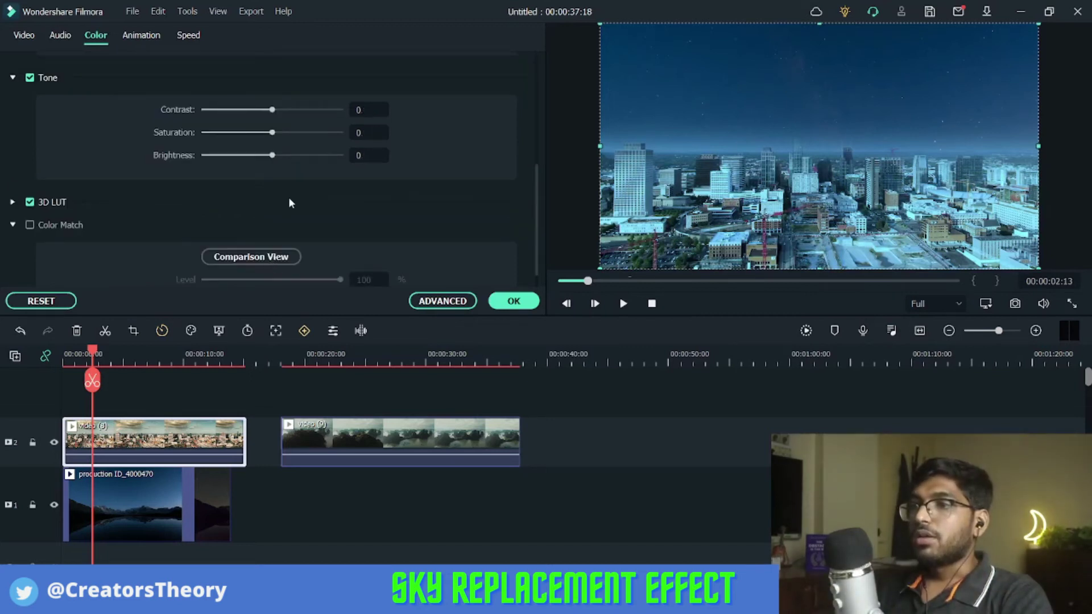
pyautogui.scroll(5, 289, 199)
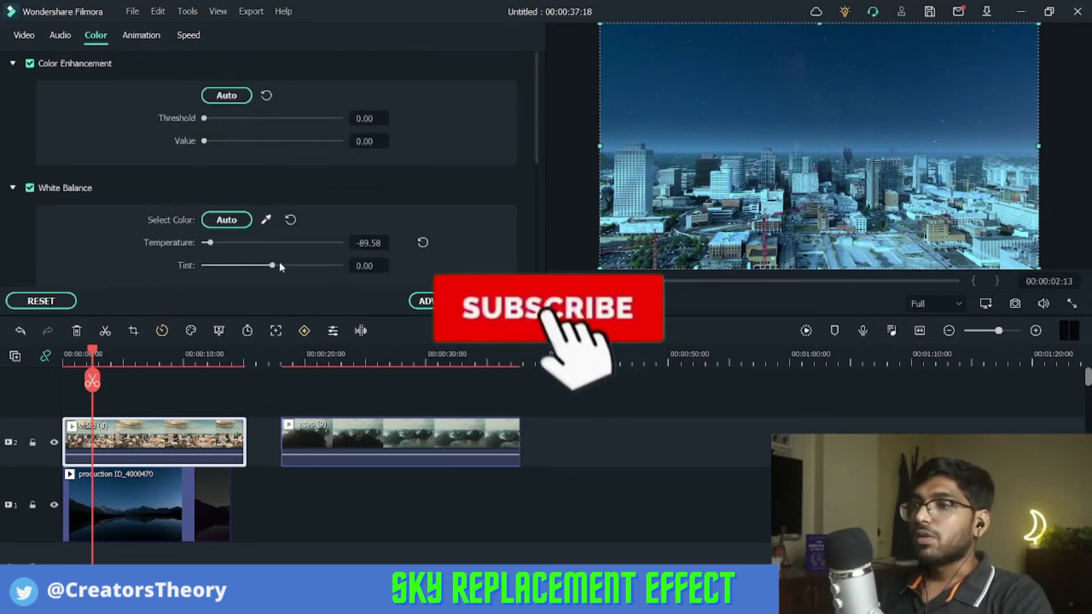
pyautogui.scroll(-1, 279, 261)
pyautogui.moveTo(273, 251)
pyautogui.mouseDown()
pyautogui.moveTo(291, 251)
pyautogui.moveTo(281, 257)
pyautogui.mouseUp()
pyautogui.scroll(-5, 354, 205)
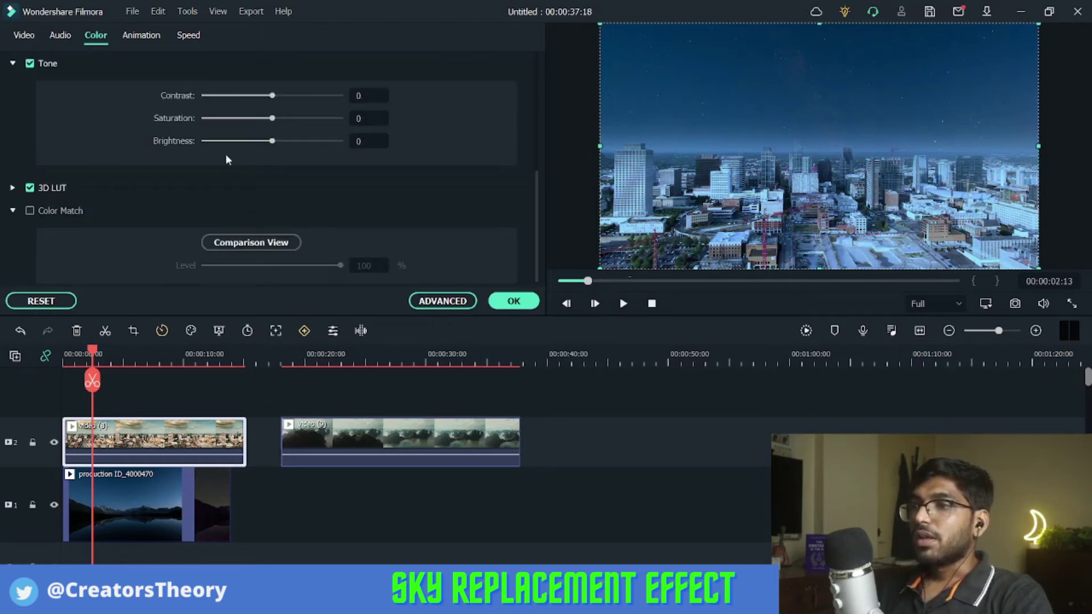
pyautogui.moveTo(272, 142); pyautogui.dragTo(228, 145)
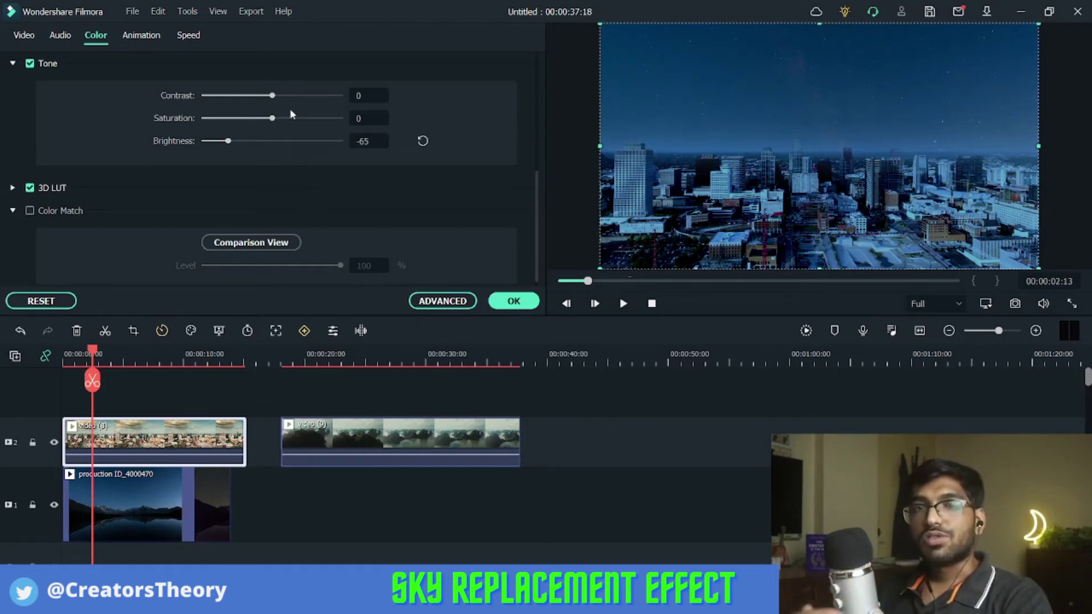
# Step: Apply the city clip's colour grade and play the edit back from the start
pyautogui.click(513, 301)
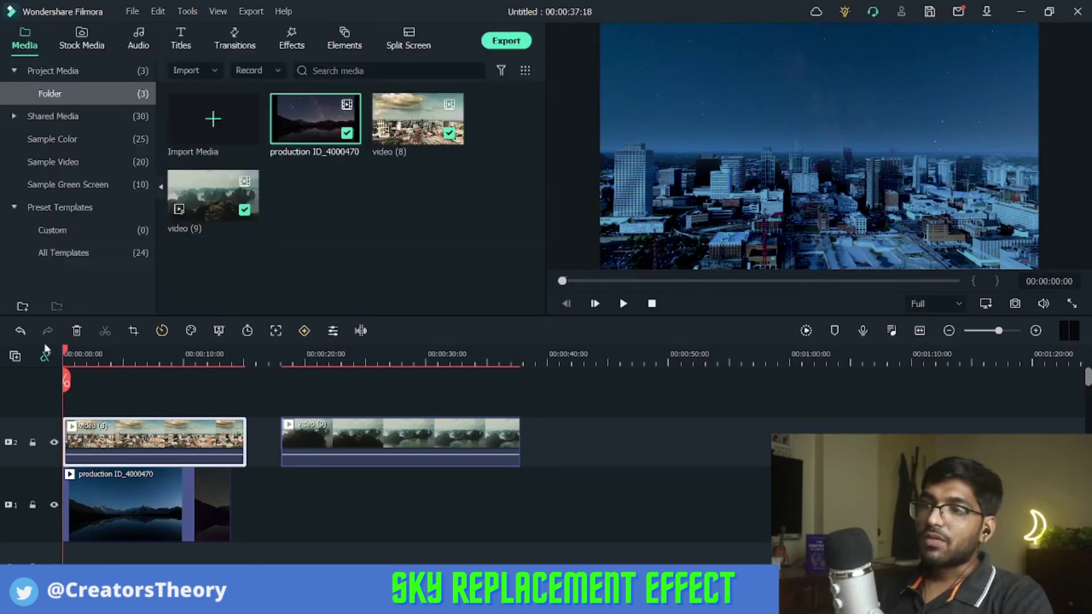
pyautogui.moveTo(91, 352); pyautogui.dragTo(54, 348)
pyautogui.press('space')
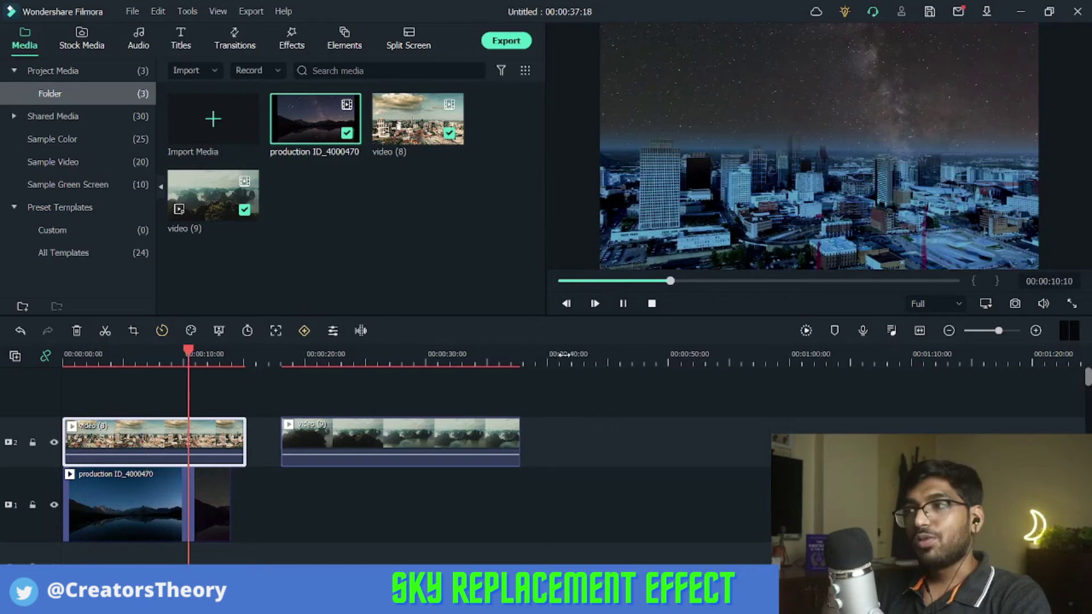
pyautogui.press('space')
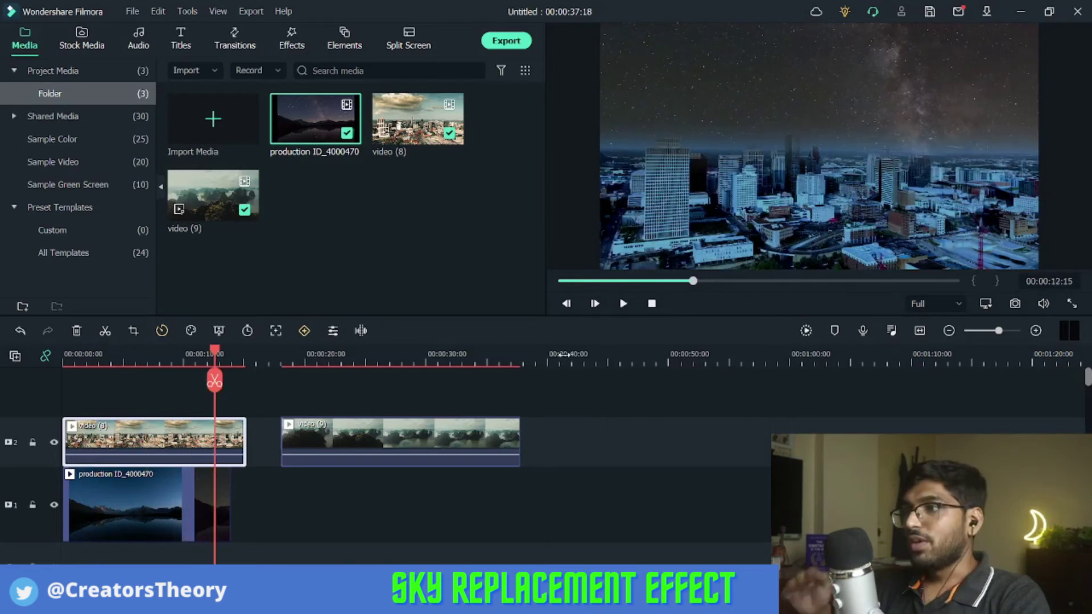
# Step: Paste a copy of production ID_4000470 on track 1 beneath the island clip
pyautogui.click(141, 503)
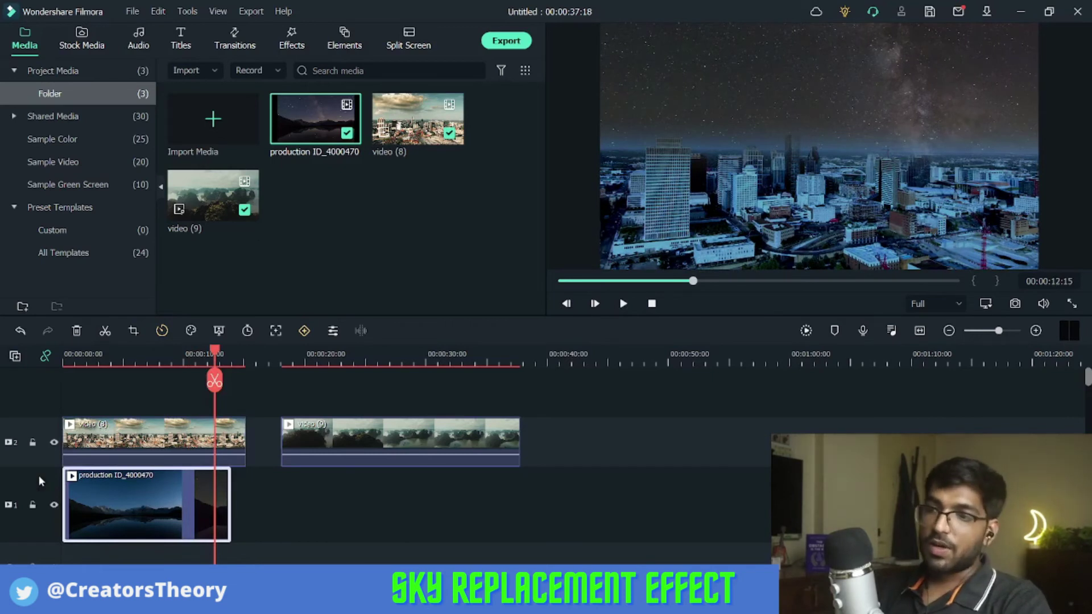
pyautogui.click(284, 362)
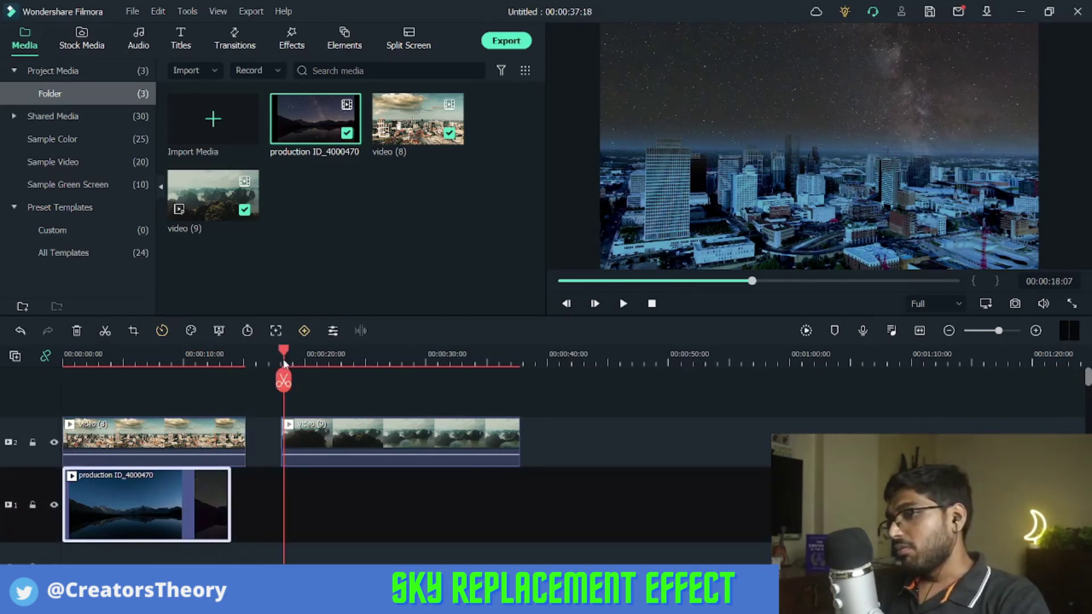
pyautogui.hotkey('ctrl', 'v')
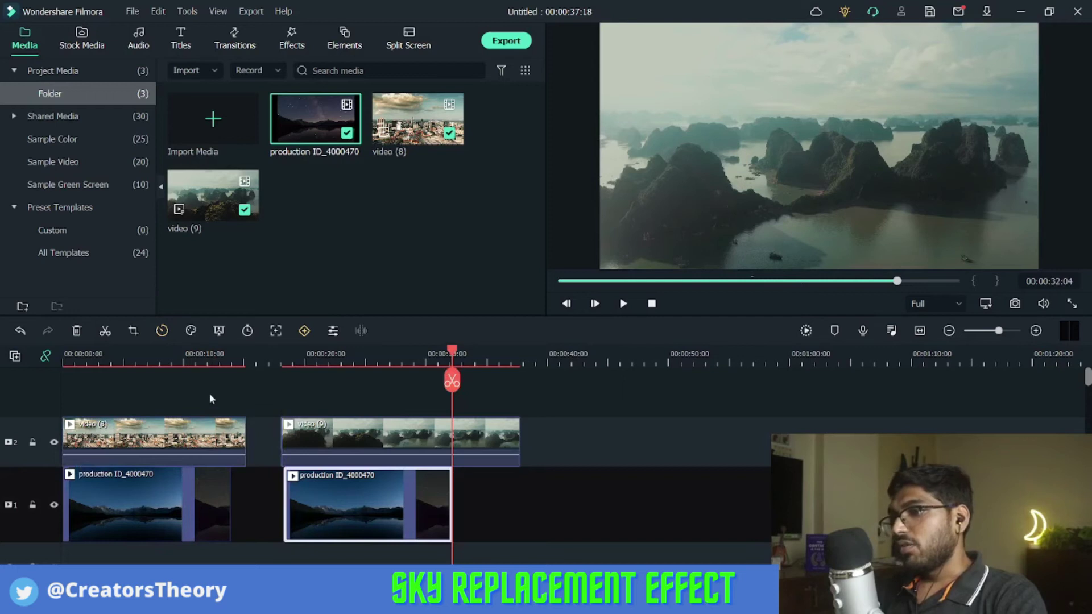
pyautogui.click(290, 353)
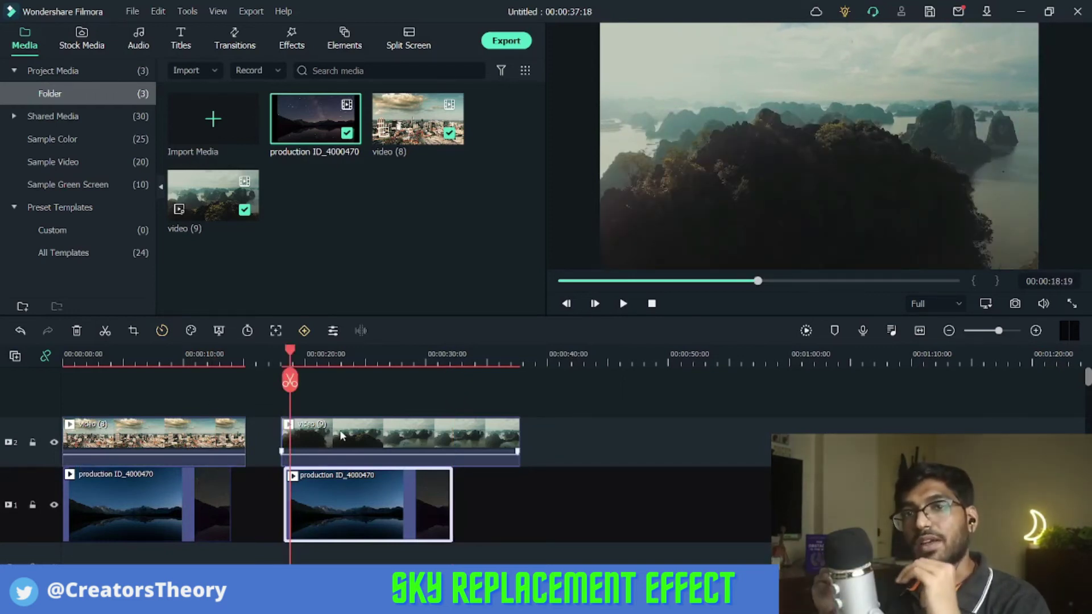
# Step: Apply a Single line mask to the island clip video (9)
pyautogui.click(373, 434)
pyautogui.click(190, 331)
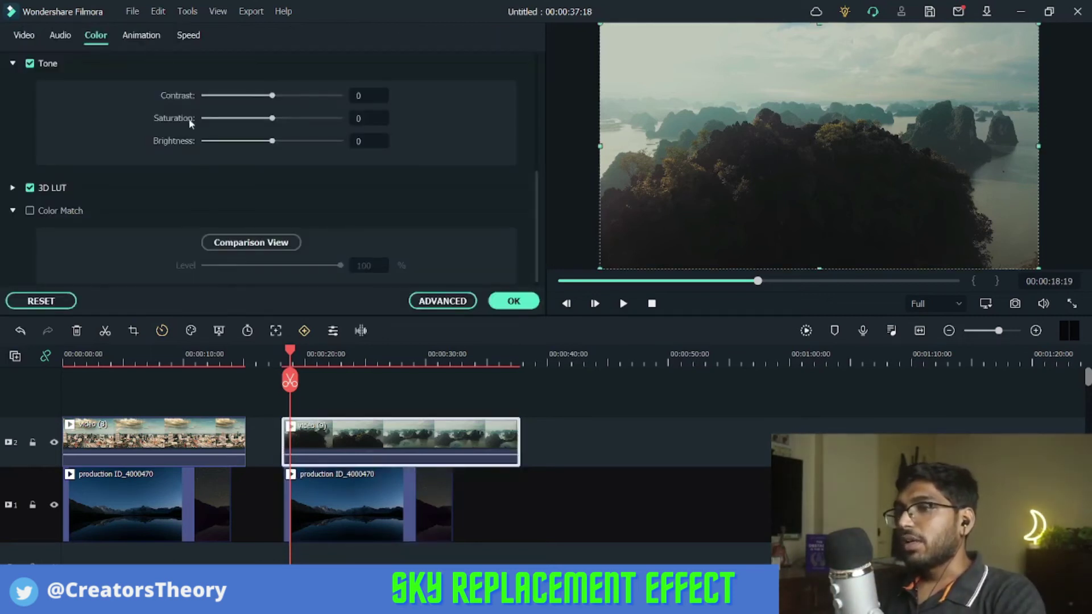
pyautogui.click(21, 36)
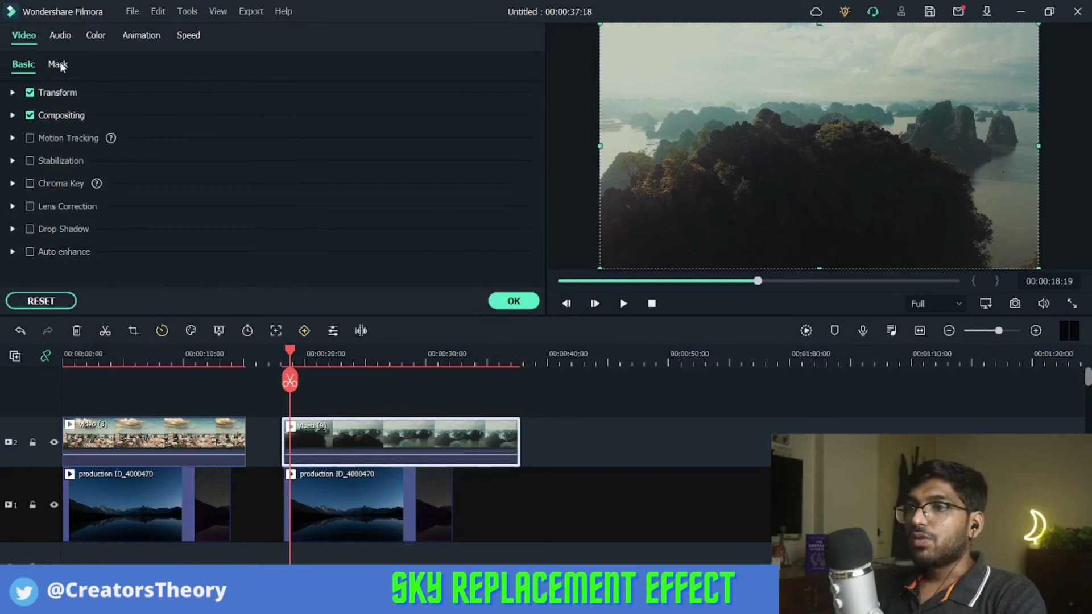
pyautogui.click(59, 64)
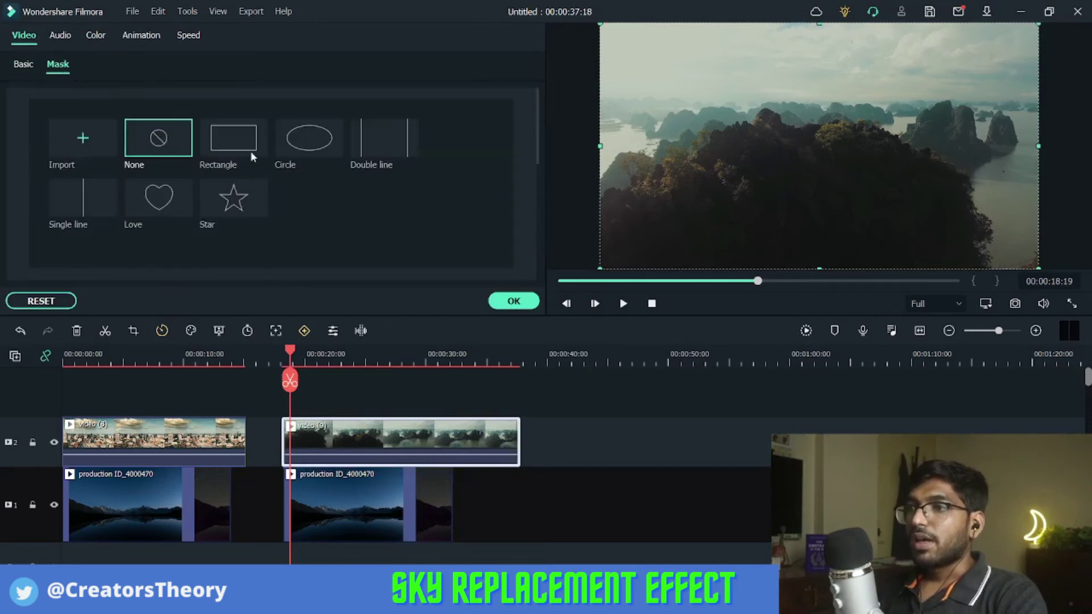
pyautogui.click(80, 201)
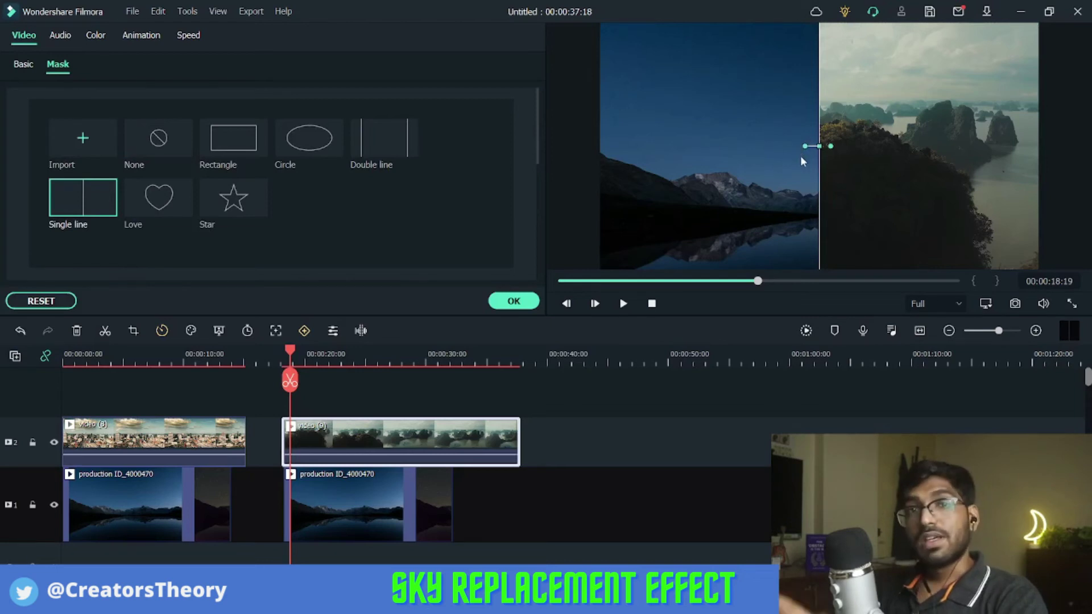
# Step: Rotate the island clip's mask line to 90°, undoing an accidental clip move
pyautogui.moveTo(798, 140); pyautogui.dragTo(820, 111)
pyautogui.scroll(-3, 311, 236)
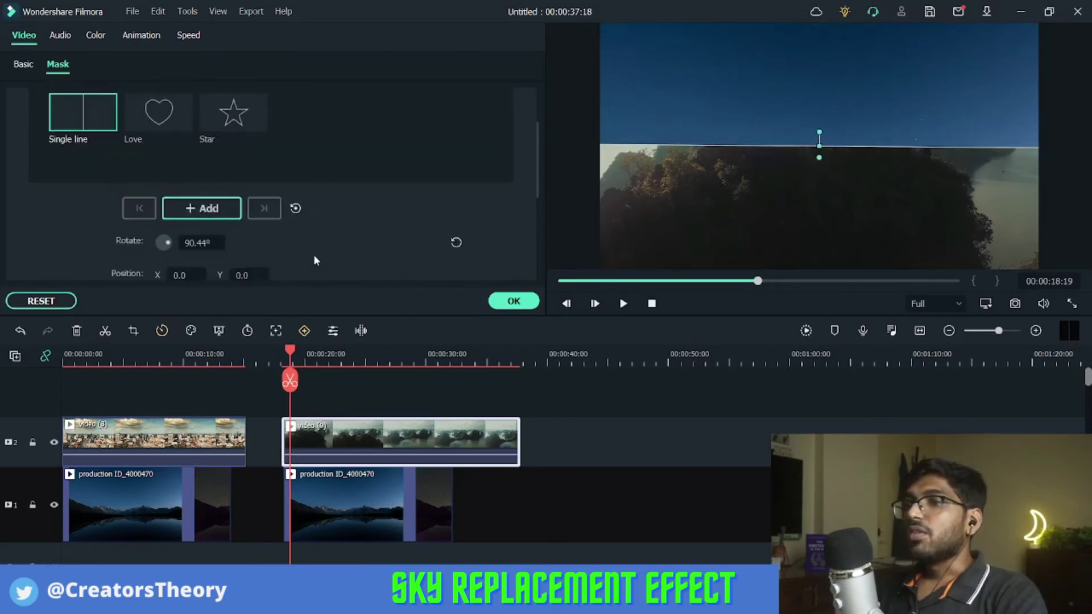
pyautogui.doubleClick(196, 199)
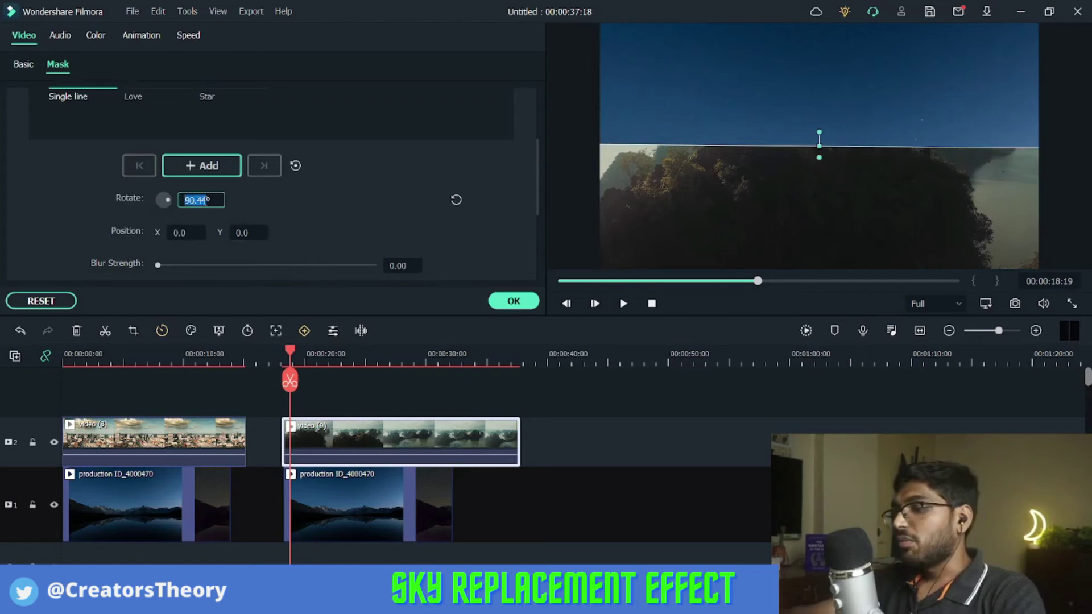
pyautogui.write('90')
pyautogui.press('Return')
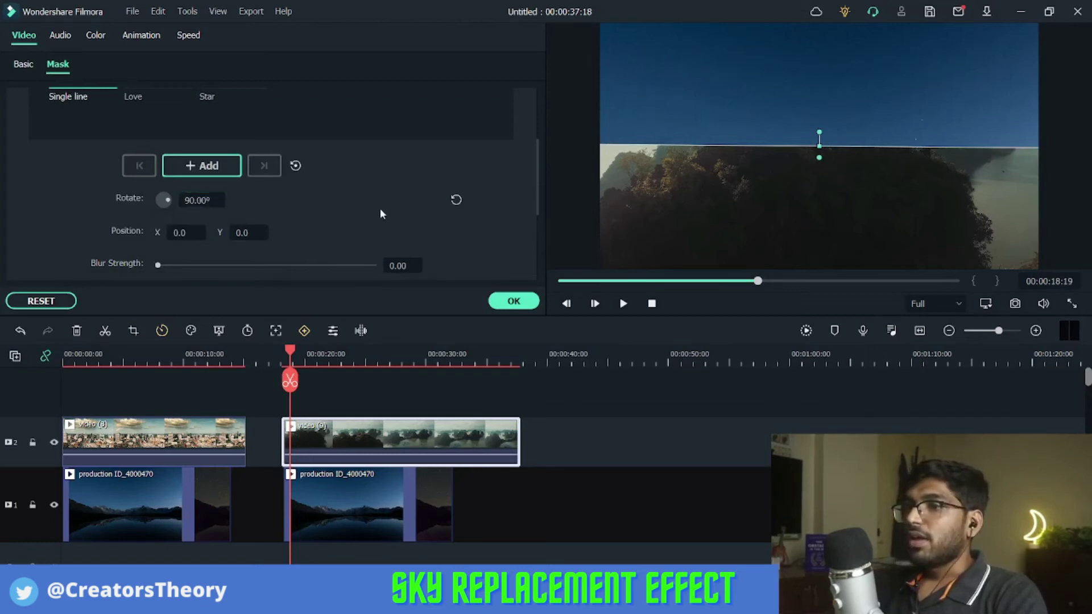
pyautogui.moveTo(853, 103); pyautogui.dragTo(851, 84)
pyautogui.hotkey('ctrl', 'z')
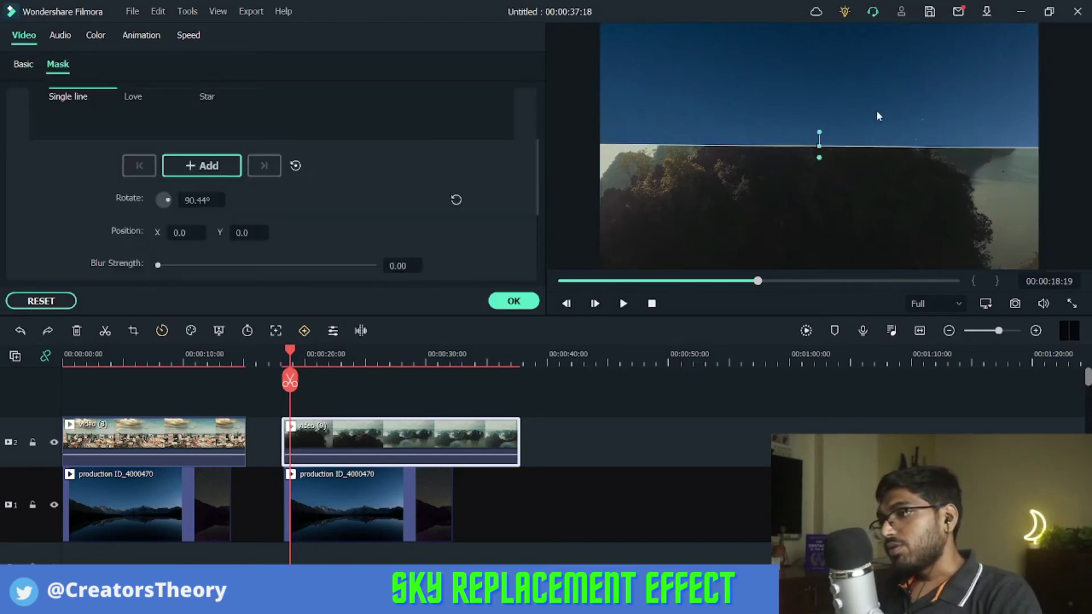
pyautogui.click(876, 110)
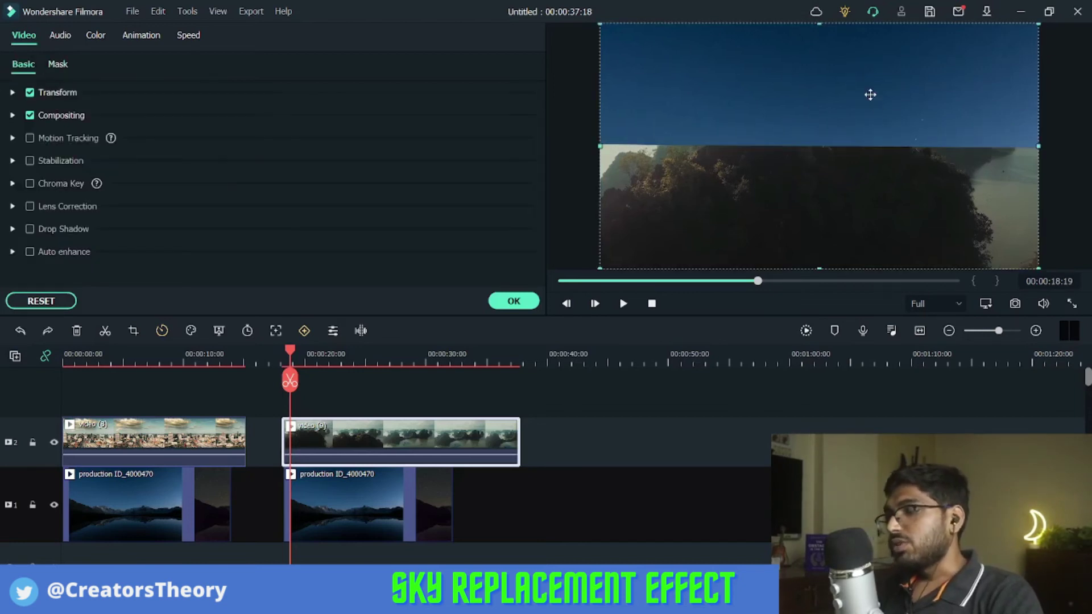
# Step: Raise the starry sky clip slightly in the preview
pyautogui.click(350, 521)
pyautogui.moveTo(836, 84); pyautogui.dragTo(835, 70)
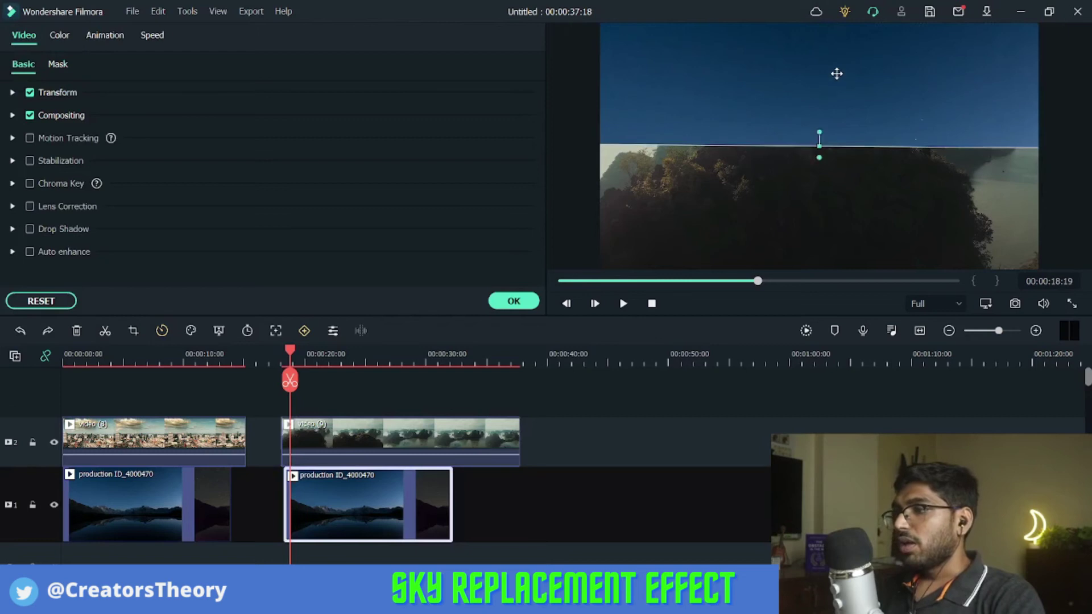
pyautogui.click(818, 144)
# Step: Move the island mask line to Y 123.0 and feather it to 22.70 blur strength
pyautogui.click(825, 168)
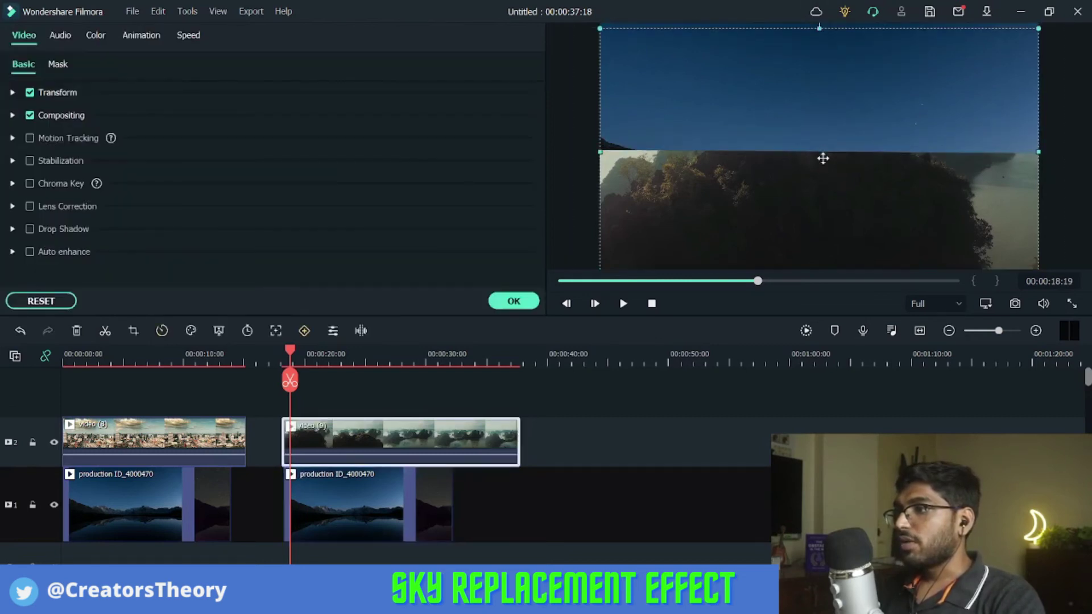
pyautogui.moveTo(819, 146); pyautogui.dragTo(823, 106)
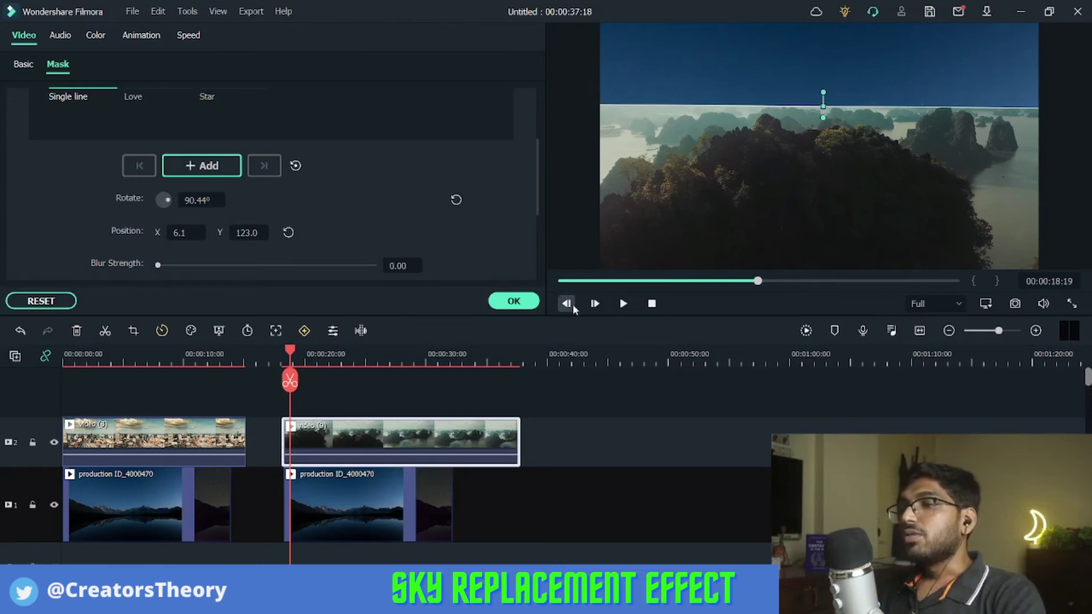
pyautogui.moveTo(161, 265); pyautogui.dragTo(209, 272)
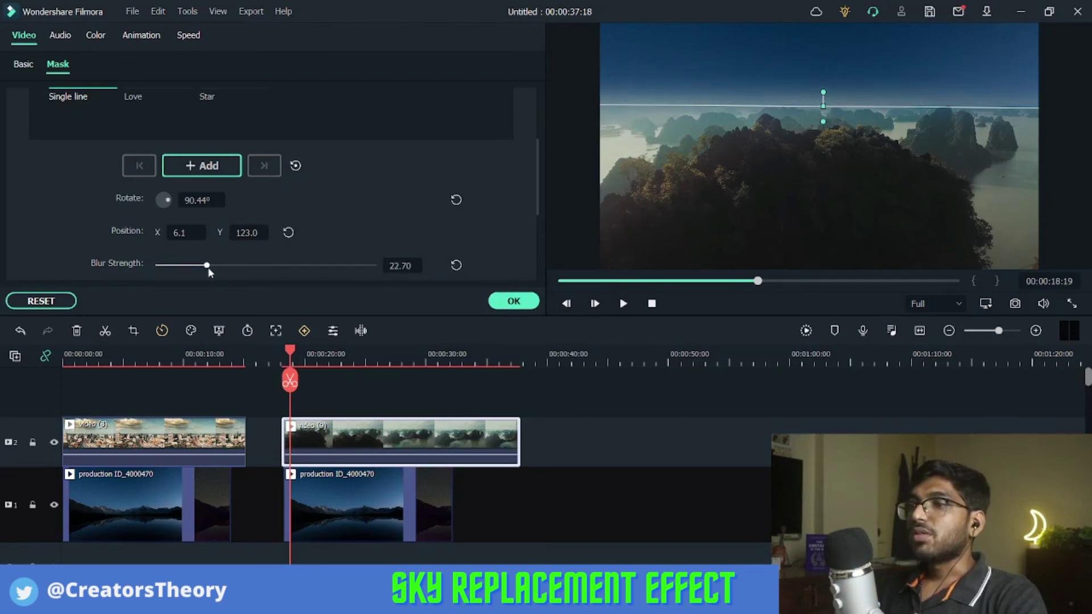
pyautogui.click(96, 36)
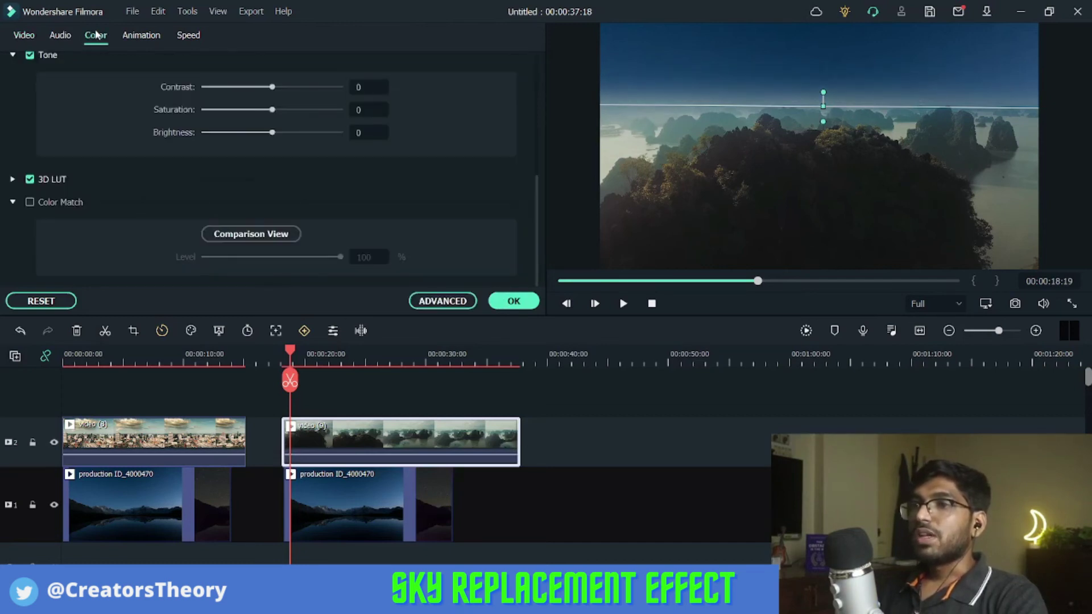
# Step: Darken the island clip by lowering Brightness and fine-tuning Contrast
pyautogui.moveTo(271, 132); pyautogui.dragTo(249, 119)
pyautogui.scroll(1, 273, 116)
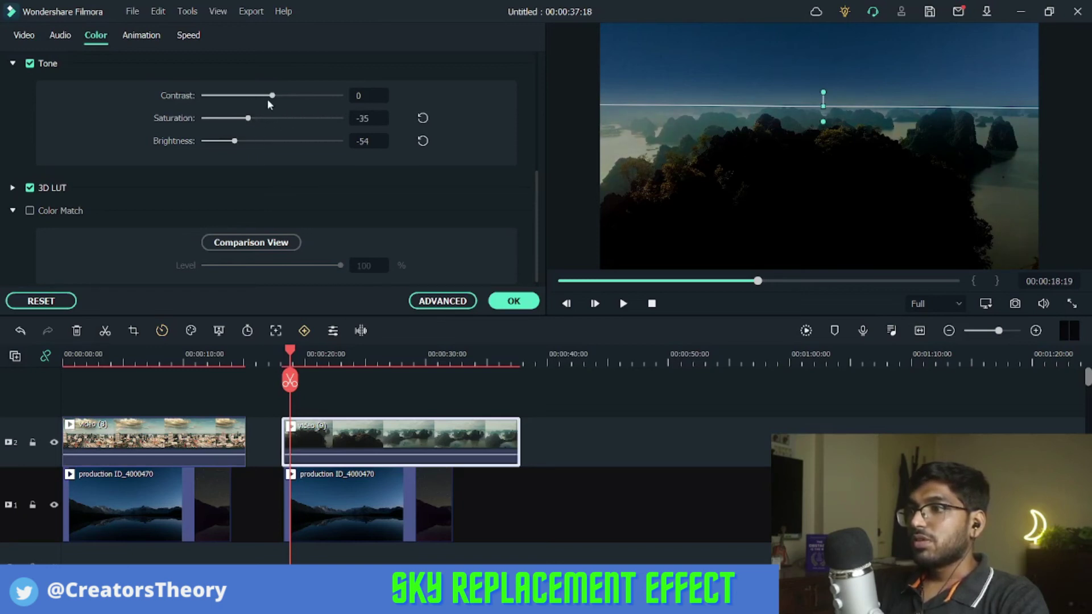
pyautogui.click(277, 97)
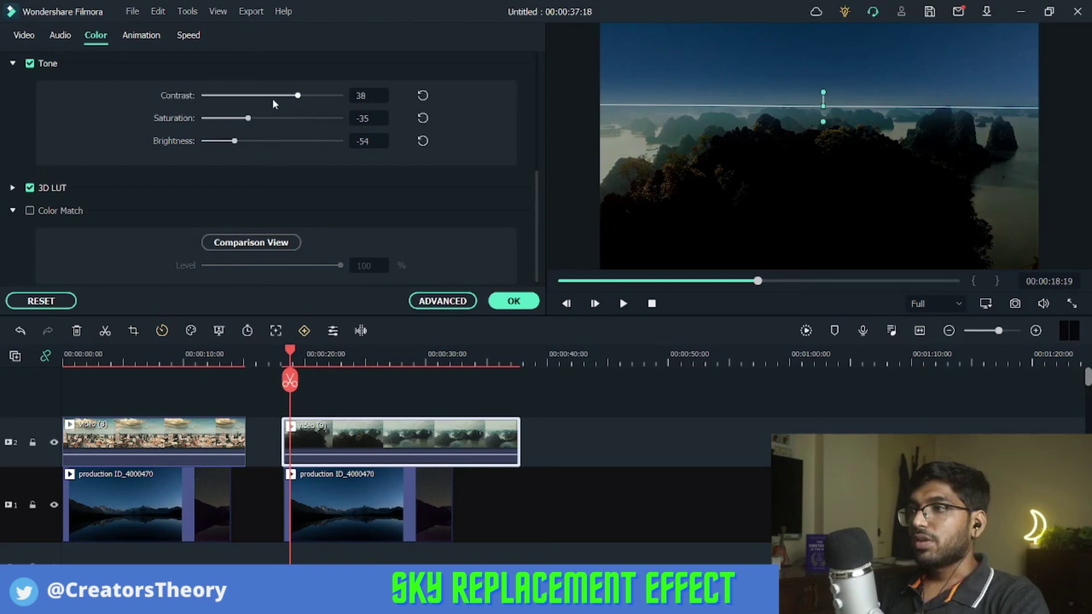
pyautogui.moveTo(273, 103)
pyautogui.mouseDown()
pyautogui.moveTo(235, 103)
pyautogui.moveTo(273, 104)
pyautogui.mouseUp()
pyautogui.scroll(5, 267, 106)
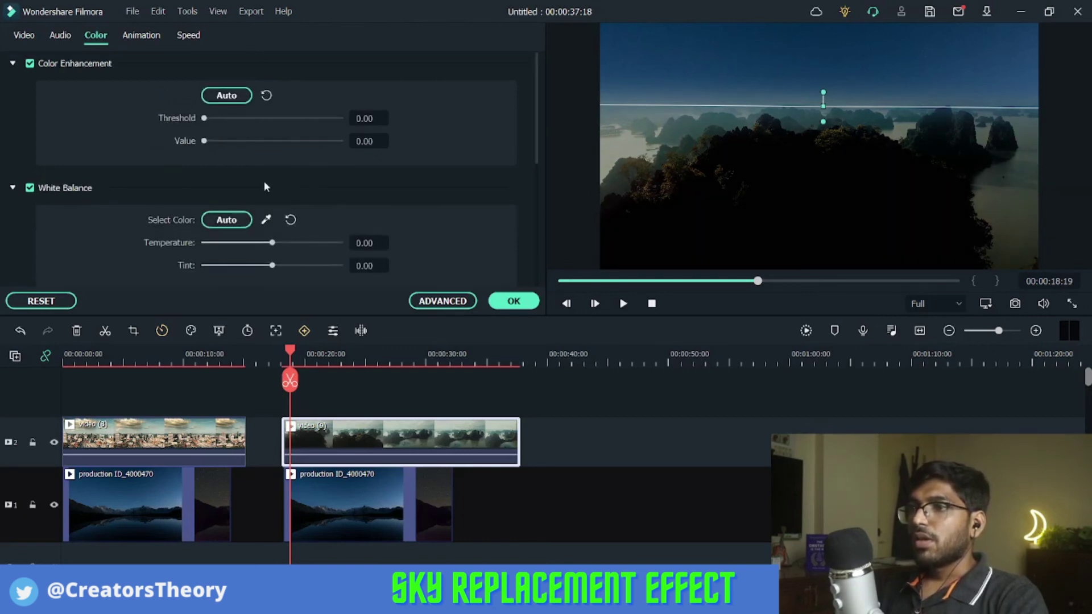
# Step: Cool the island clip to Temperature -90.63 with Tint 13.54 and apply the grade
pyautogui.moveTo(272, 244); pyautogui.dragTo(211, 243)
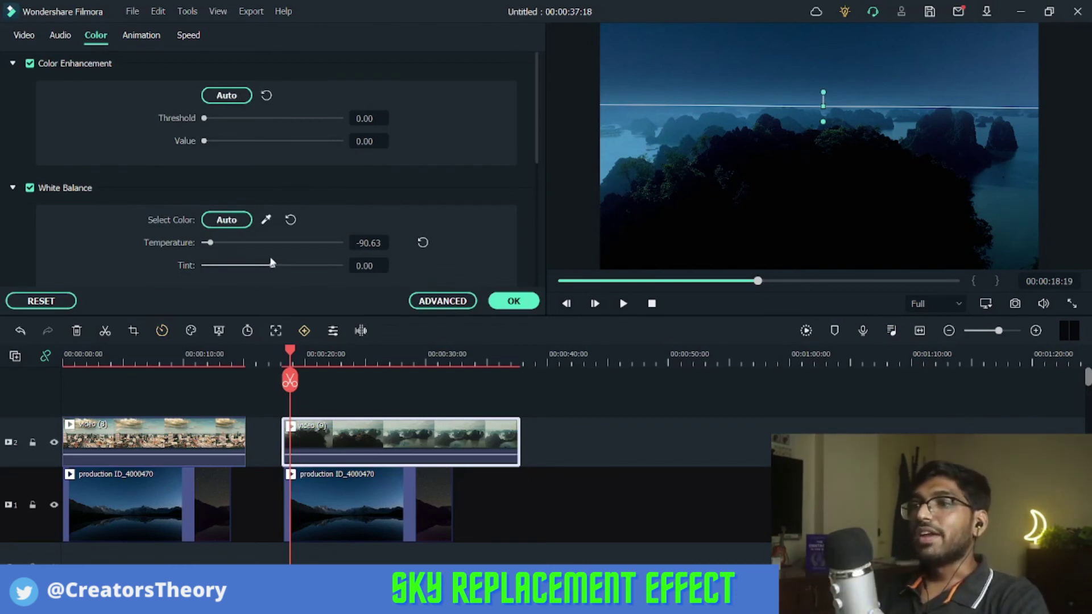
pyautogui.moveTo(273, 267); pyautogui.dragTo(282, 269)
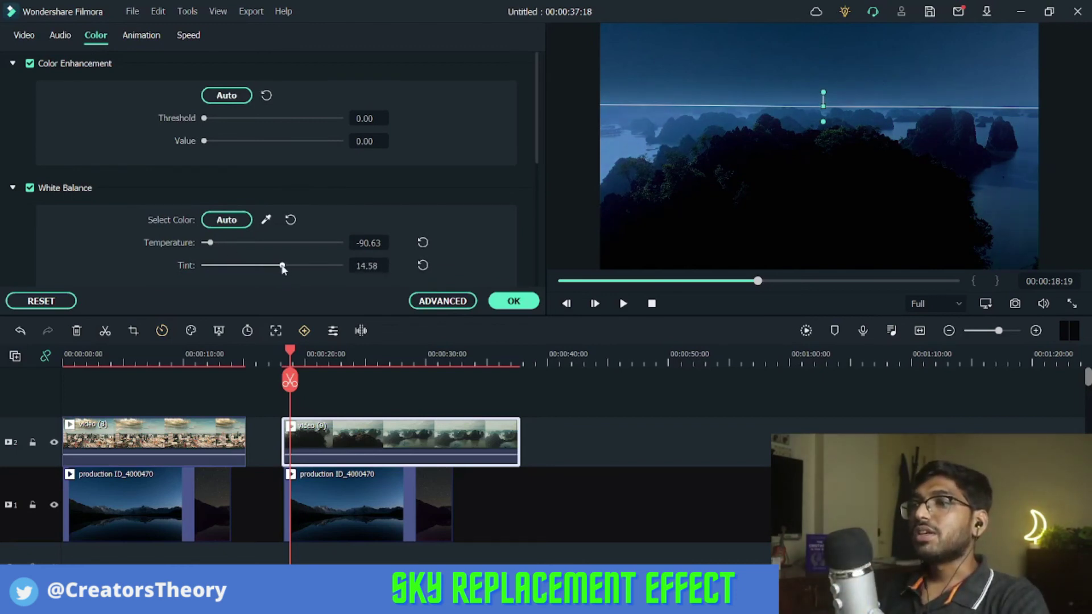
pyautogui.click(513, 300)
pyautogui.click(288, 352)
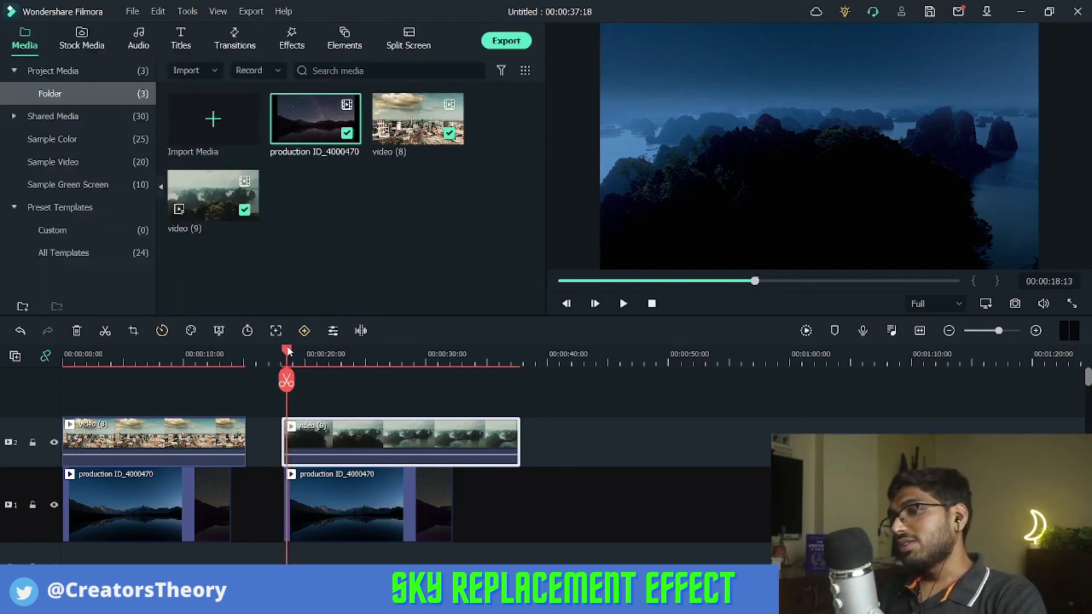
pyautogui.click(623, 303)
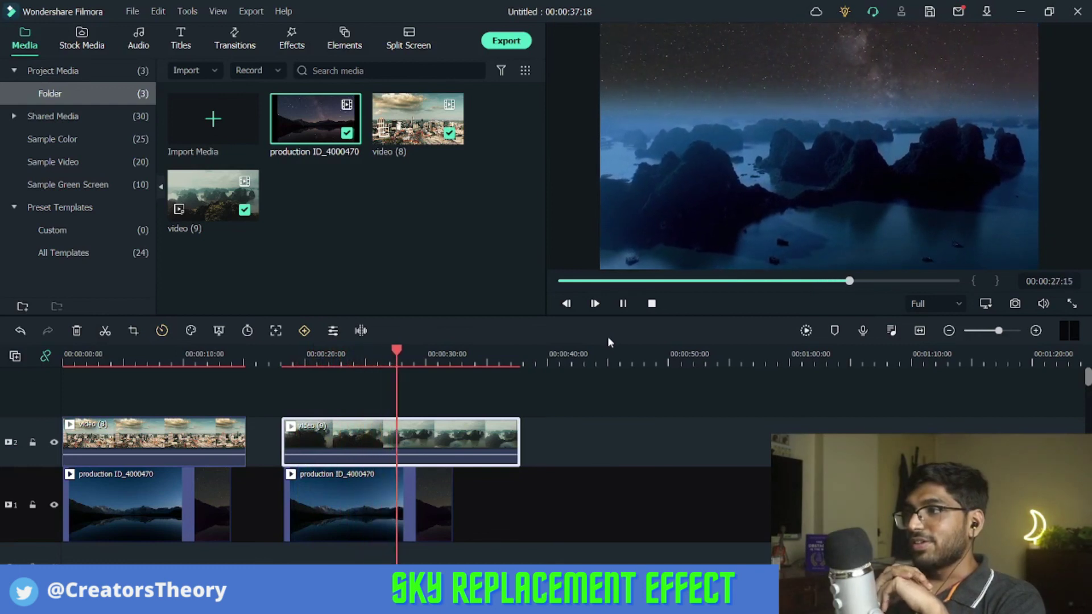
pyautogui.click(623, 304)
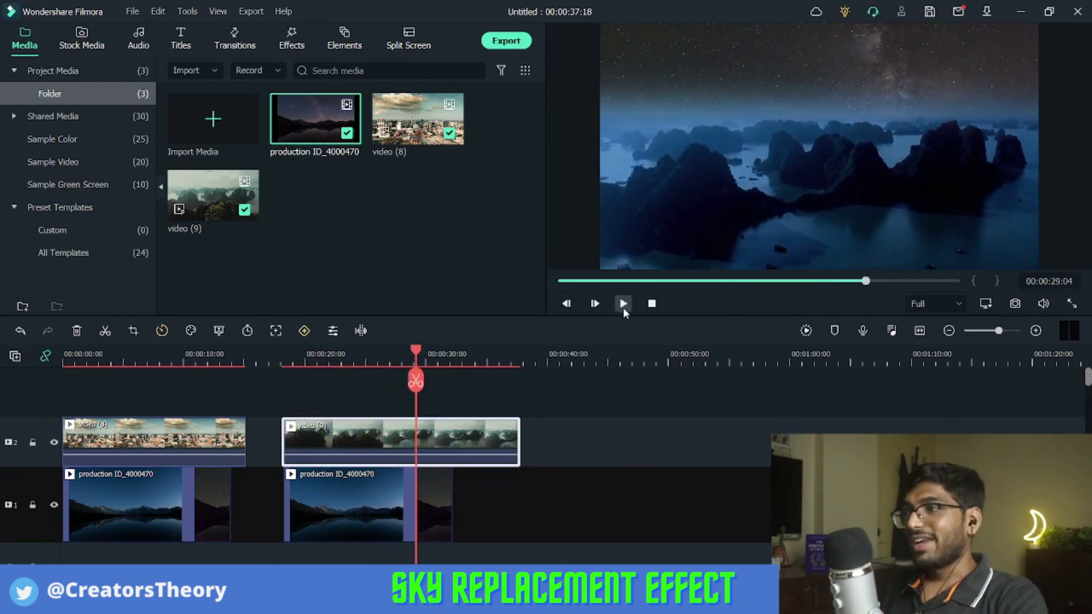